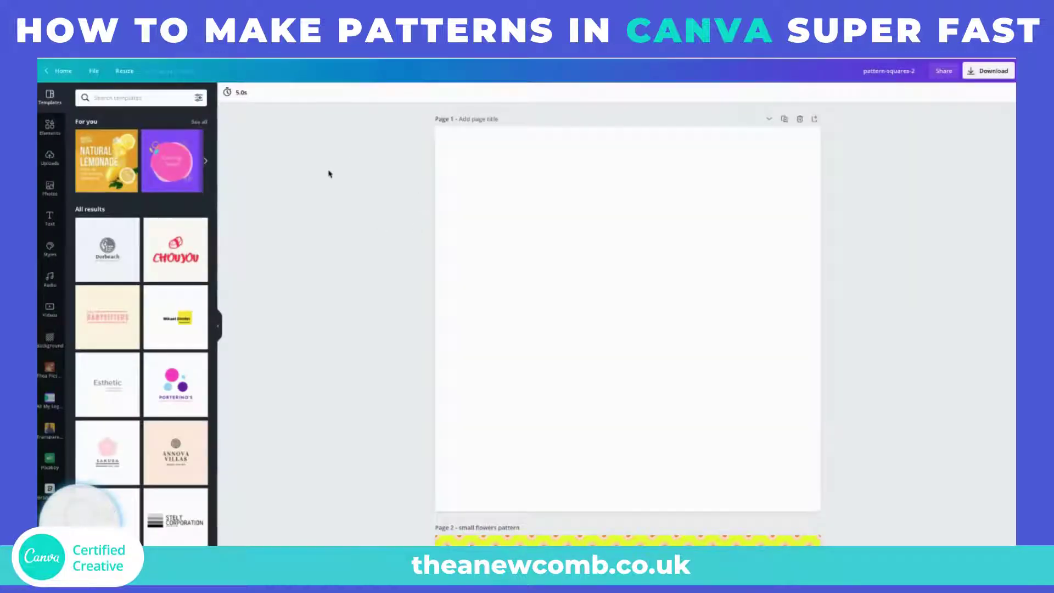
Step: Open the Elements library from the left sidebar
{"action": "left_click", "coordinate": [50, 128]}
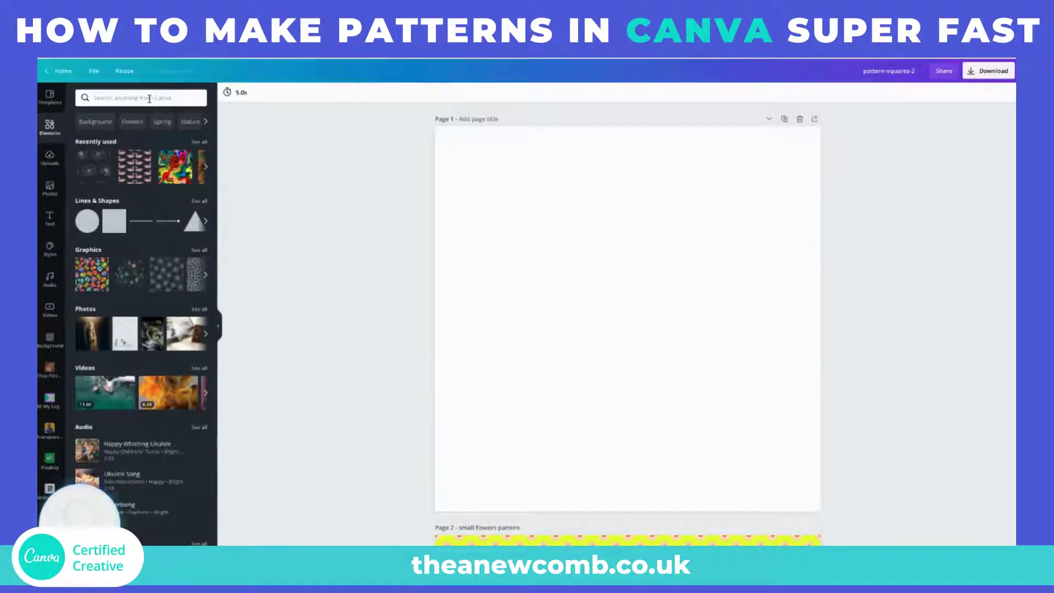
Step: Search the Elements library for 'seamless' and show only Photos results
{"action": "left_click", "coordinate": [150, 99]}
{"action": "type", "text": "seamless"}
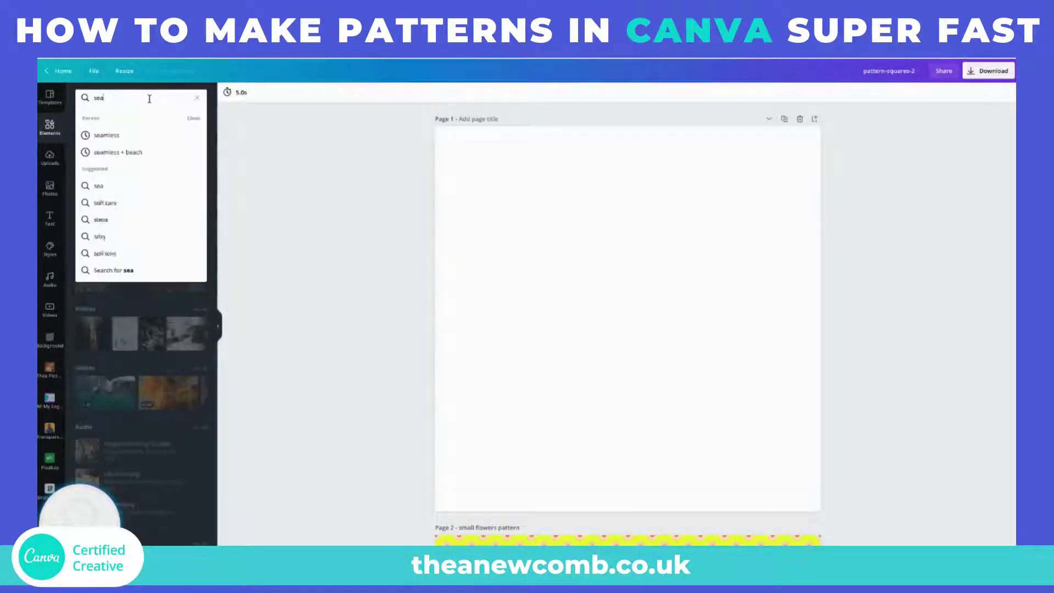
{"action": "key", "text": "Return"}
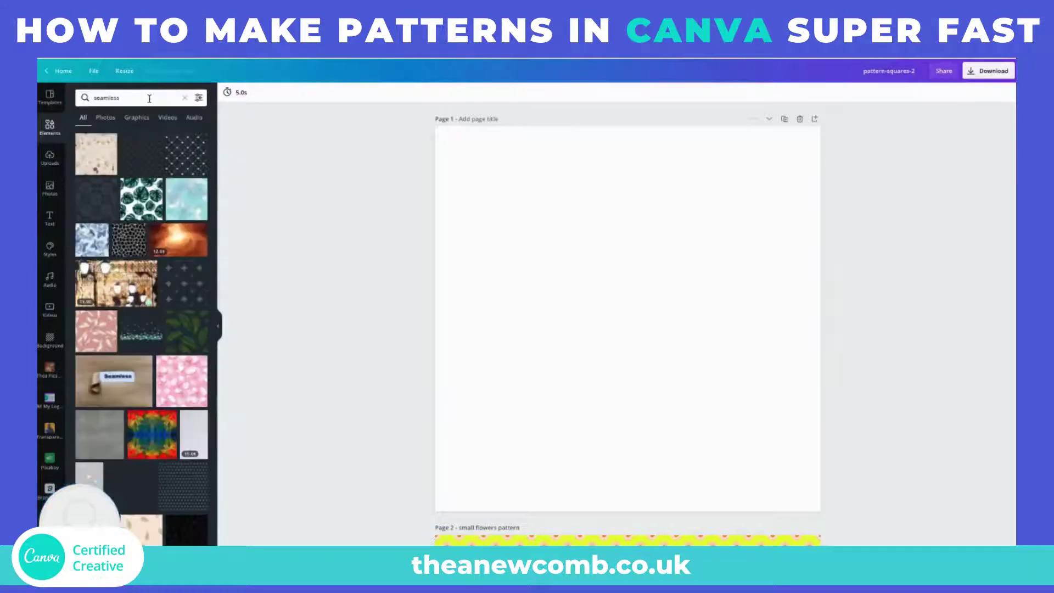
{"action": "left_click", "coordinate": [105, 119]}
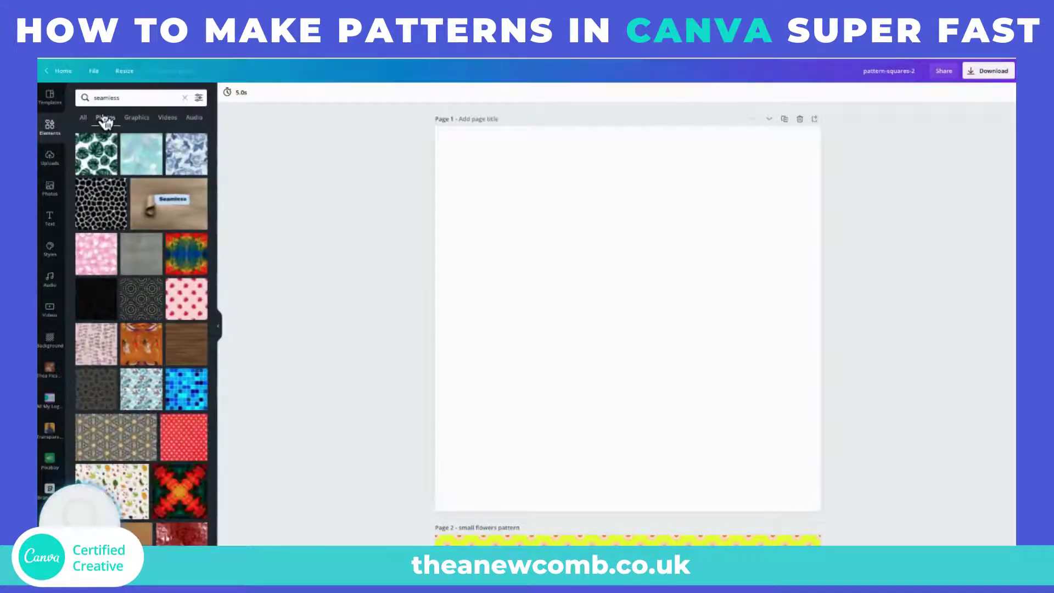
Step: Filter the photo results to free, square images
{"action": "left_click", "coordinate": [199, 99]}
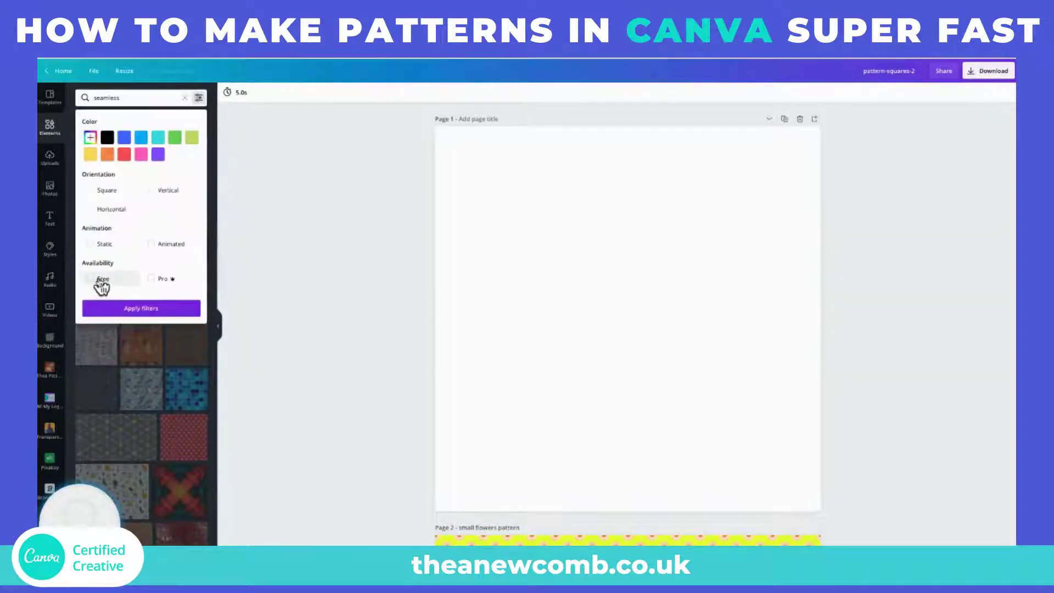
{"action": "left_click", "coordinate": [99, 284]}
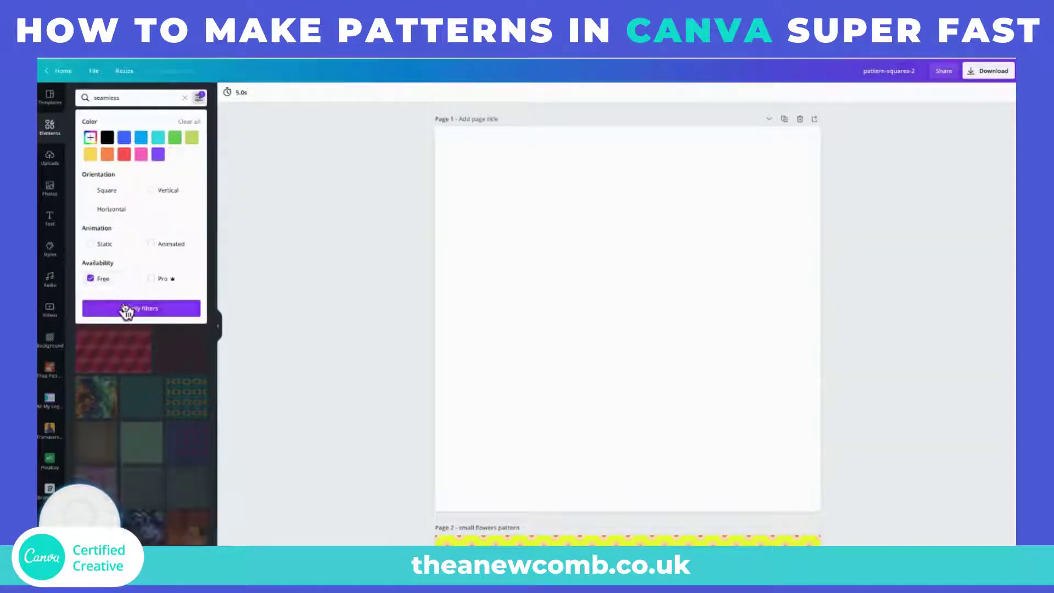
{"action": "left_click", "coordinate": [94, 192]}
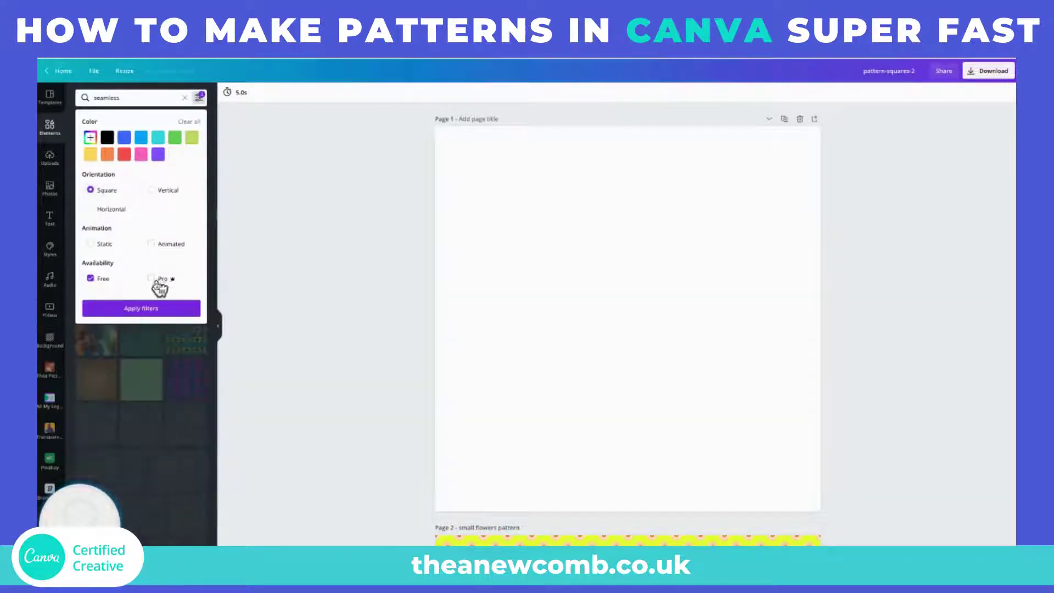
{"action": "left_click", "coordinate": [126, 311]}
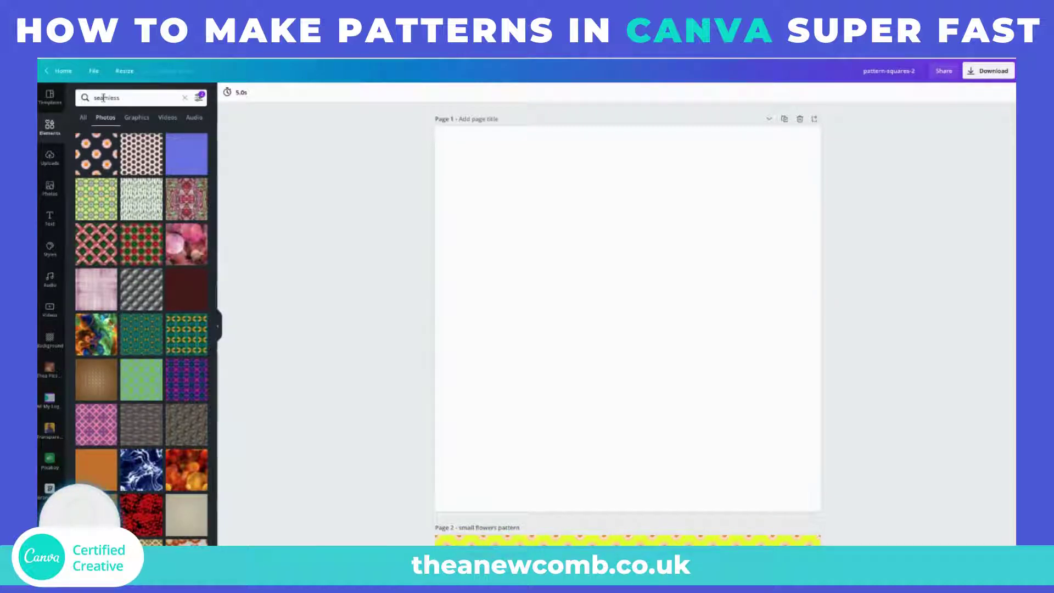
Step: Add the pink flower photo top-left and build a row of three tiles spanning the page width
{"action": "left_click", "coordinate": [99, 159]}
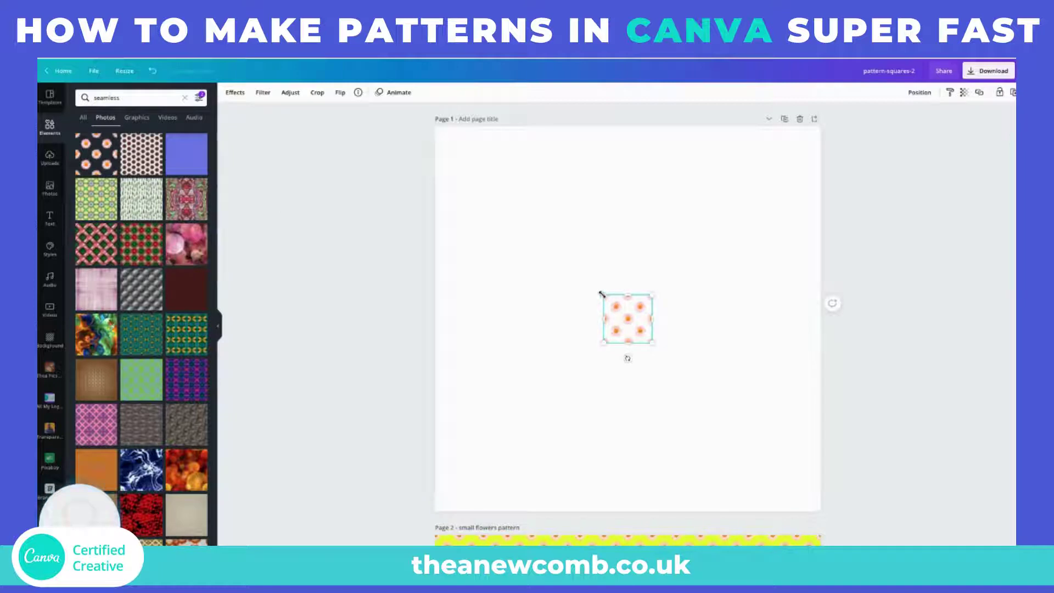
{"action": "left_click_drag", "start_coordinate": [604, 296], "coordinate": [473, 252]}
{"action": "left_click_drag", "start_coordinate": [589, 272], "coordinate": [503, 186]}
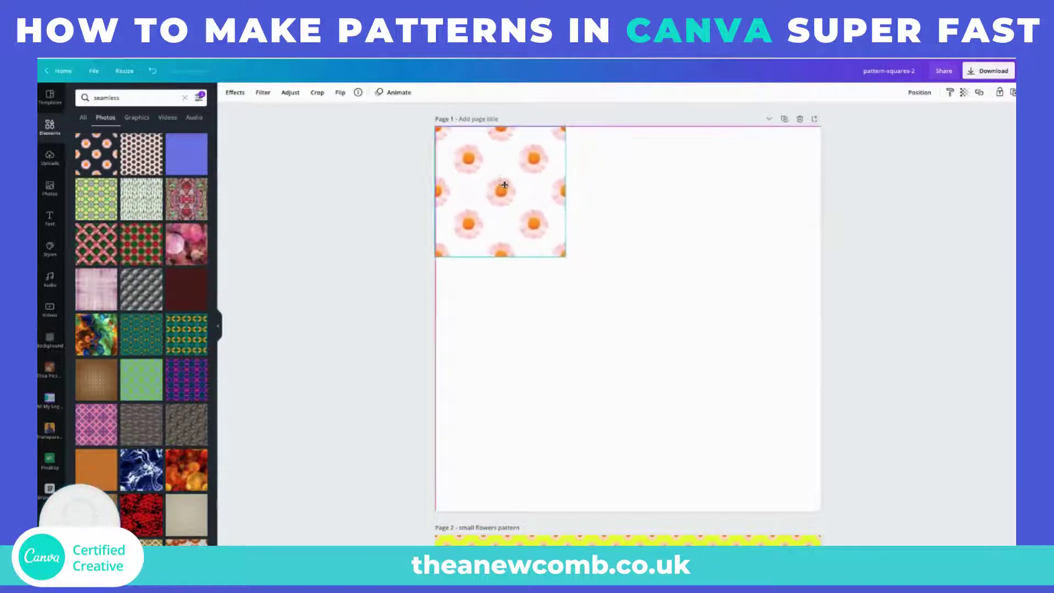
{"action": "left_click", "coordinate": [1014, 93]}
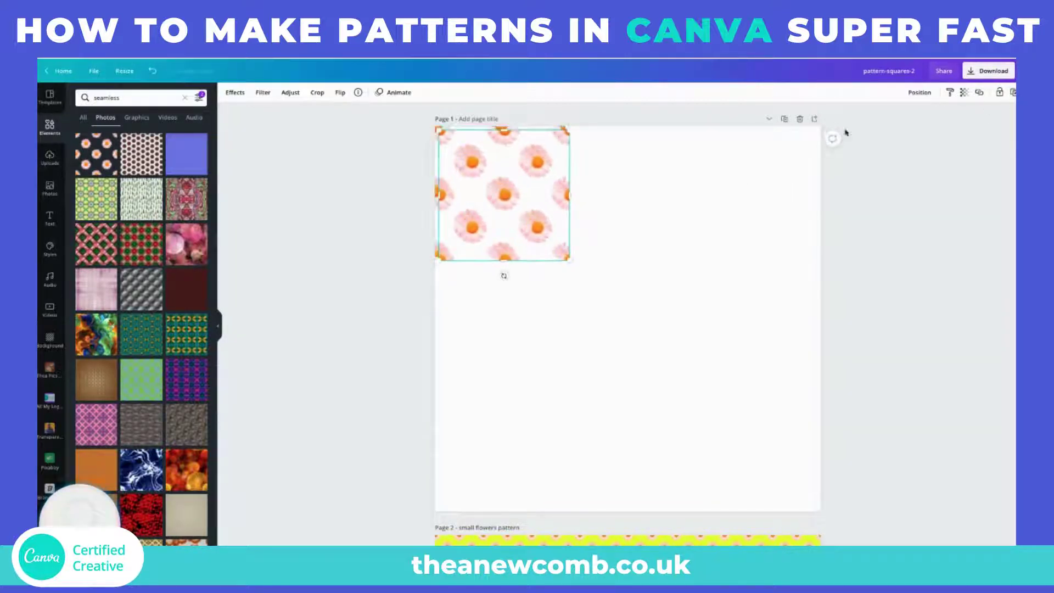
{"action": "left_click_drag", "start_coordinate": [538, 162], "coordinate": [791, 202]}
{"action": "key", "text": "ctrl+d"}
{"action": "left_click_drag", "start_coordinate": [887, 222], "coordinate": [393, 174]}
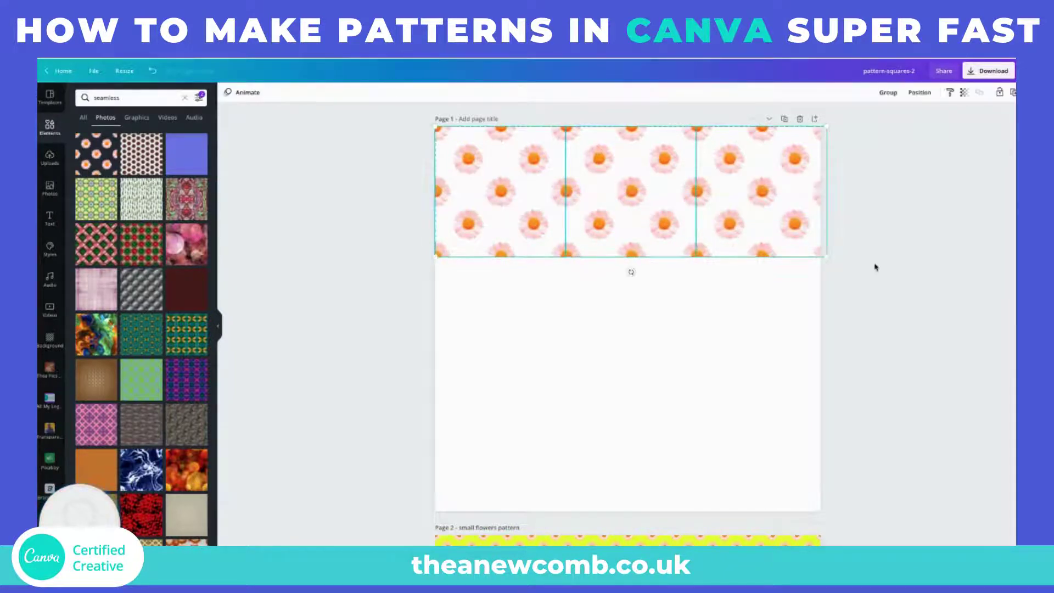
{"action": "left_click_drag", "start_coordinate": [826, 256], "coordinate": [821, 253]}
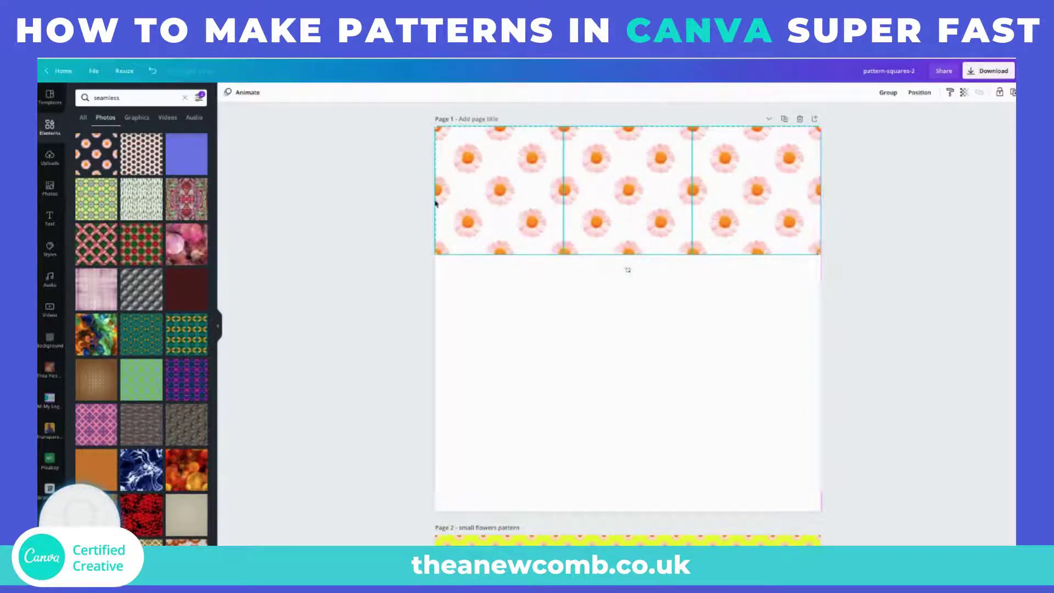
Step: Duplicate the row of flower tiles downward to fill the page
{"action": "left_click", "coordinate": [1013, 94]}
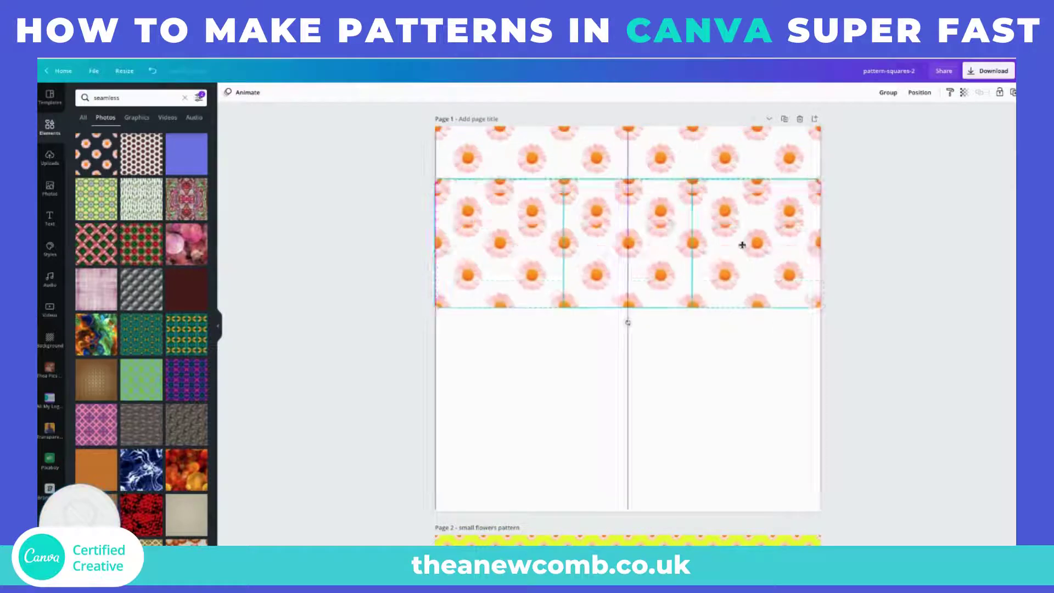
{"action": "left_click_drag", "start_coordinate": [744, 242], "coordinate": [712, 405]}
{"action": "left_click", "coordinate": [1013, 93]}
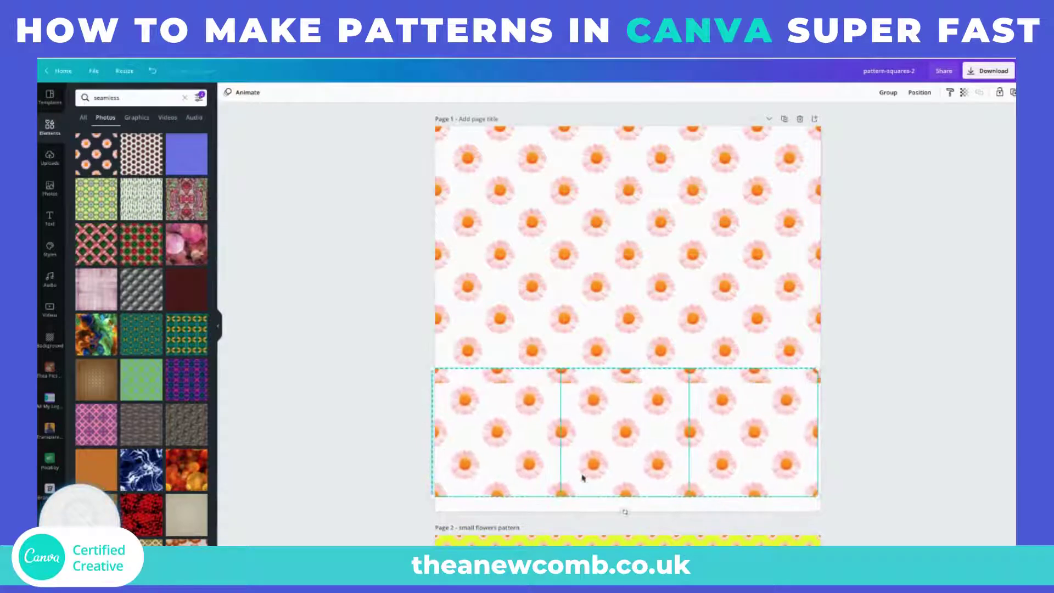
{"action": "left_click", "coordinate": [491, 502]}
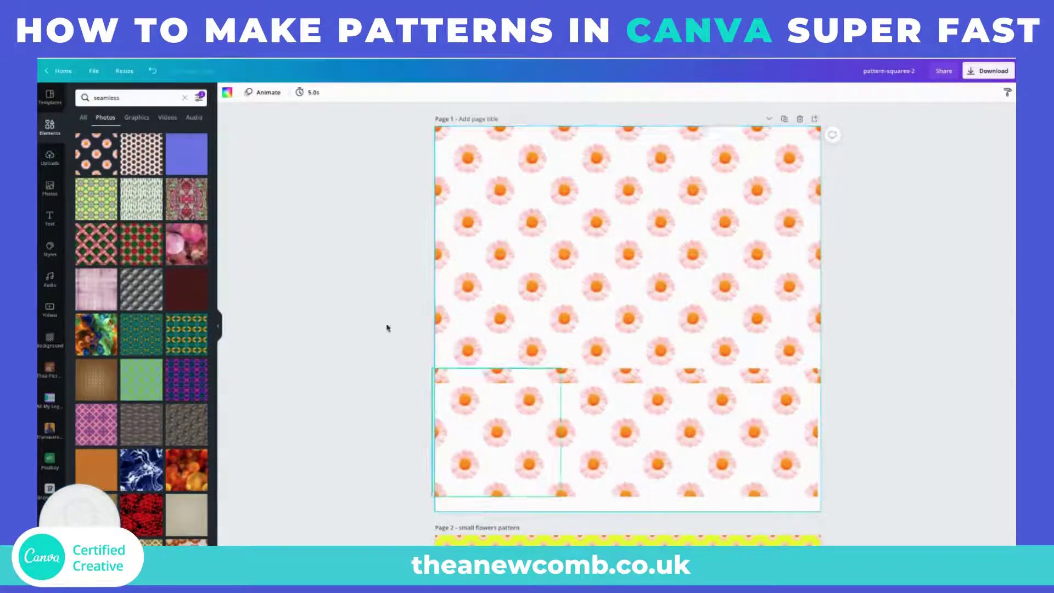
Step: Make the page background black and move the lower tile row down to the page bottom
{"action": "left_click", "coordinate": [227, 94]}
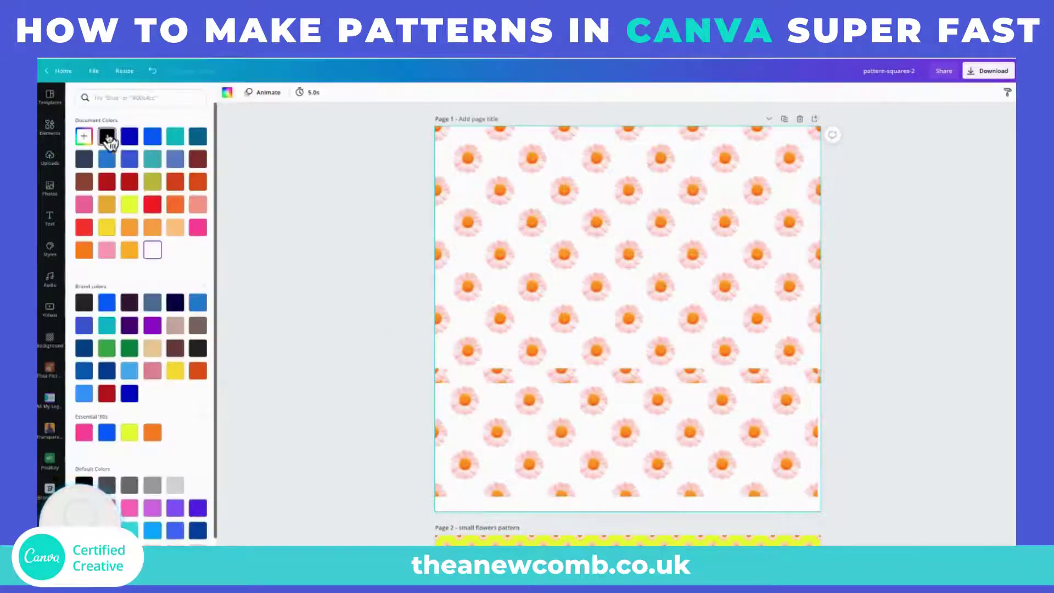
{"action": "left_click", "coordinate": [107, 137]}
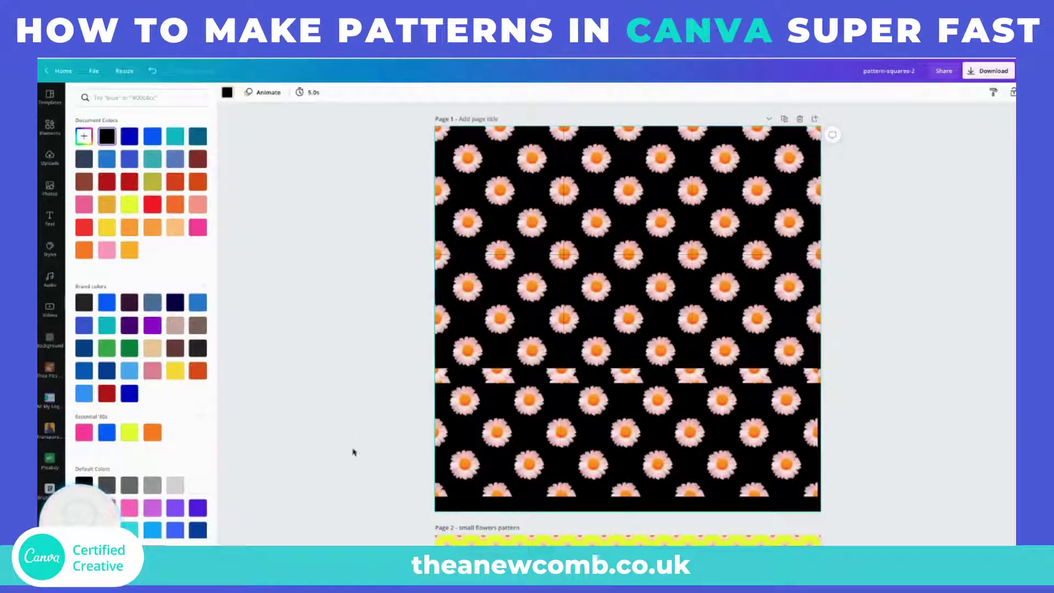
{"action": "left_click_drag", "start_coordinate": [368, 436], "coordinate": [852, 491]}
{"action": "left_click_drag", "start_coordinate": [775, 463], "coordinate": [777, 471]}
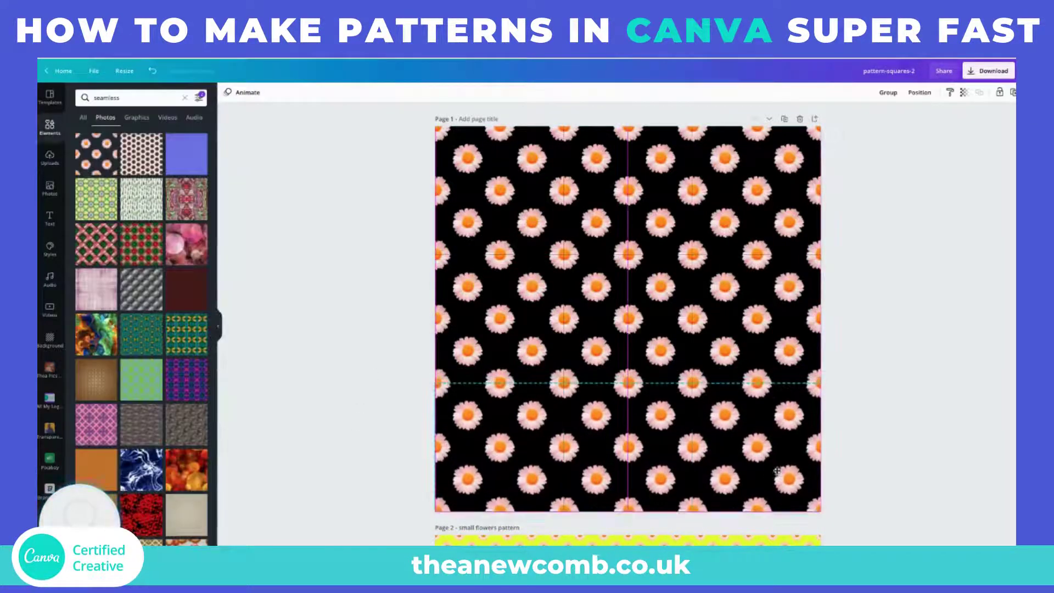
{"action": "left_click_drag", "start_coordinate": [500, 189], "coordinate": [456, 189]}
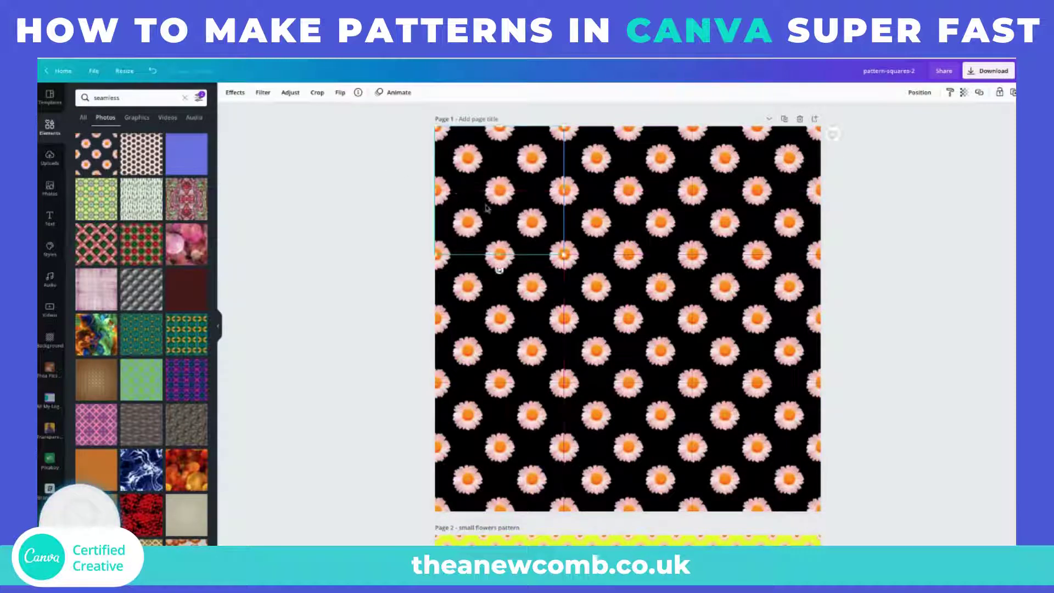
Step: Change the page background to blue
{"action": "left_click", "coordinate": [336, 132]}
{"action": "left_click", "coordinate": [228, 94]}
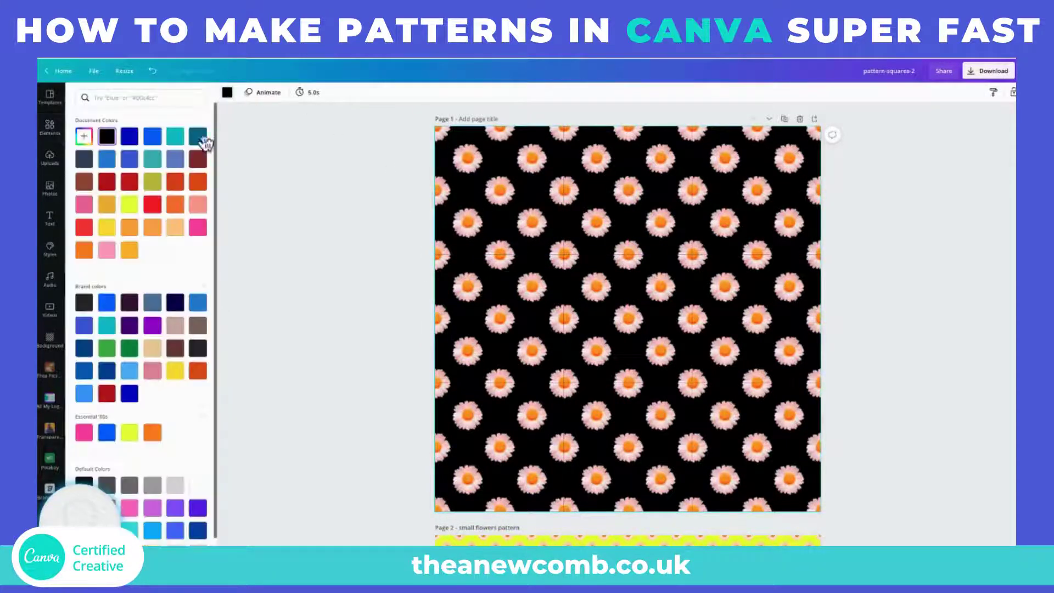
{"action": "left_click", "coordinate": [153, 137]}
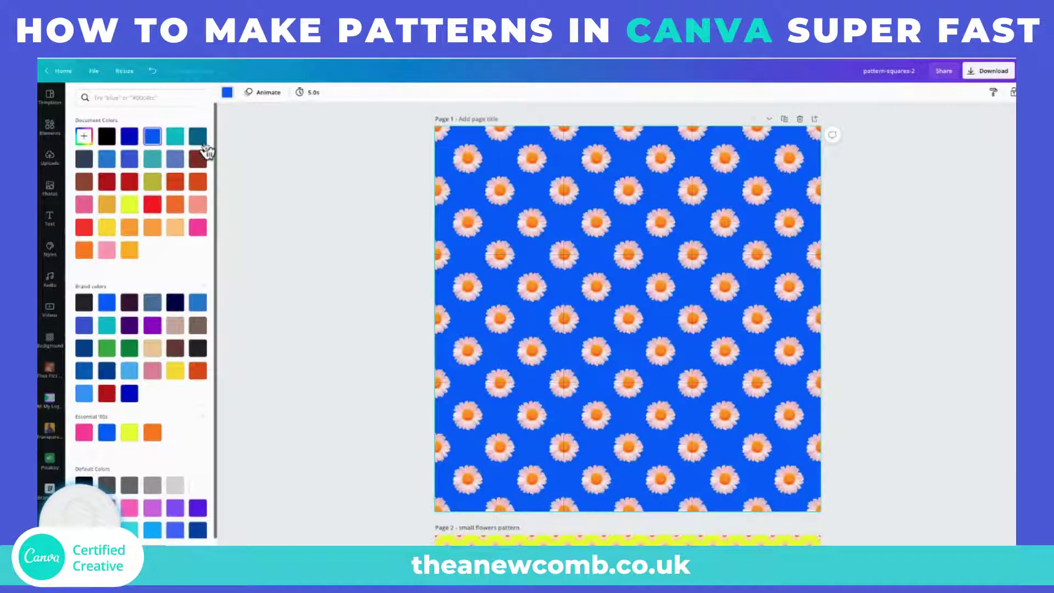
{"action": "left_click", "coordinate": [398, 189]}
{"action": "key", "text": "ctrl+v"}
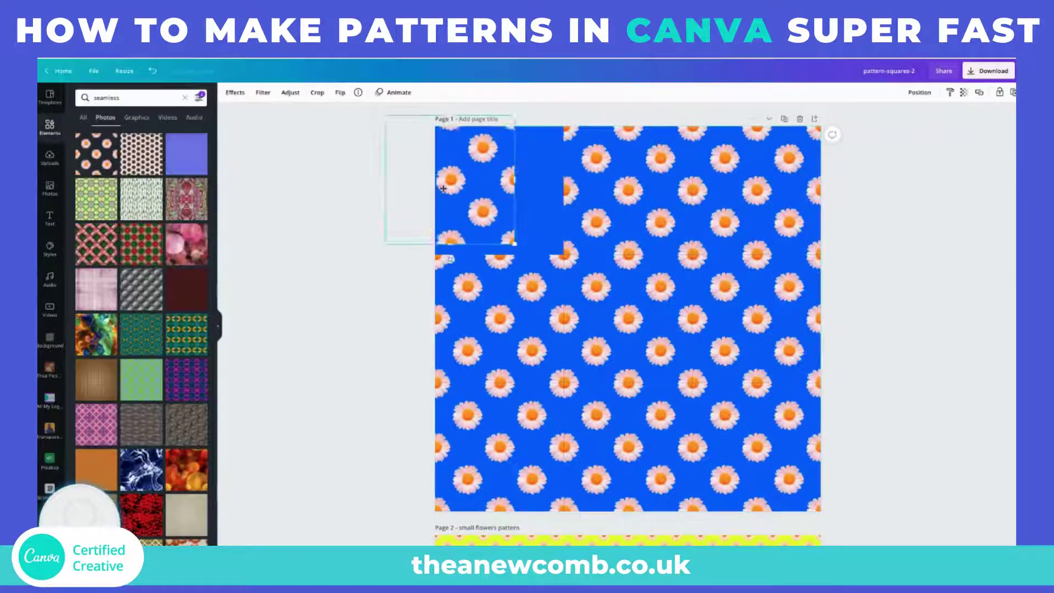
{"action": "mouse_move", "coordinate": [497, 182]}
{"action": "left_mouse_down"}
{"action": "mouse_move", "coordinate": [528, 191]}
{"action": "mouse_move", "coordinate": [494, 182]}
{"action": "left_mouse_up"}
{"action": "left_click", "coordinate": [360, 162]}
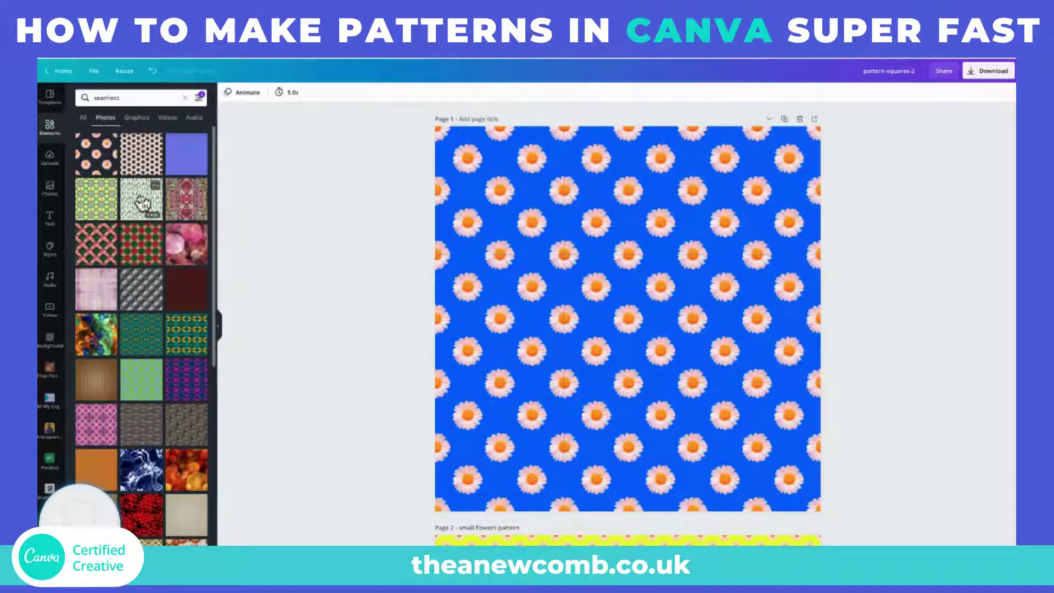
{"action": "scroll", "coordinate": [142, 203], "scroll_direction": "down", "scroll_amount": 6}
{"action": "scroll", "coordinate": [141, 204], "scroll_direction": "down", "scroll_amount": 5}
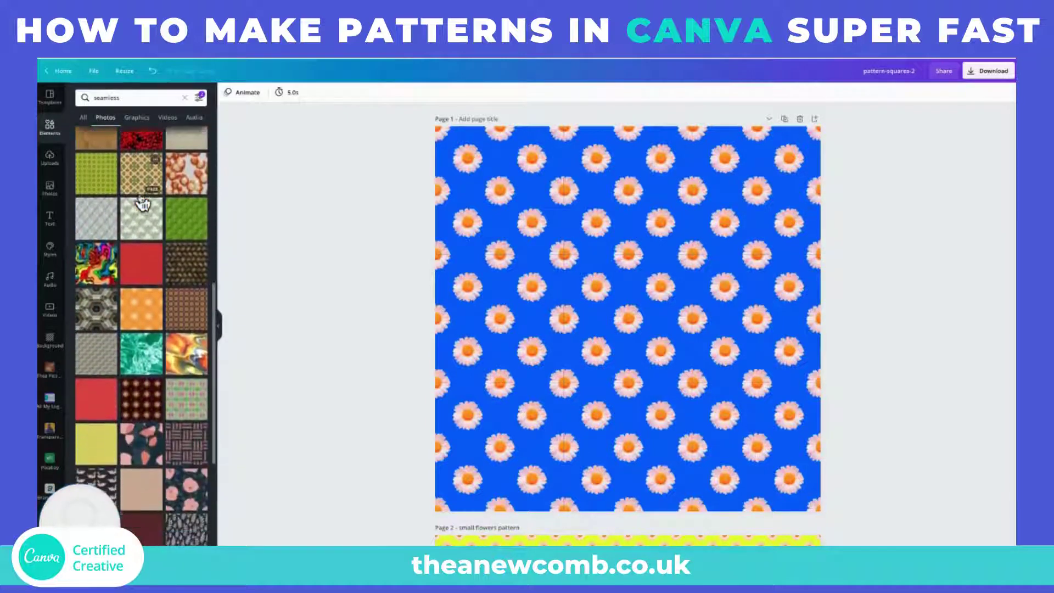
{"action": "scroll", "coordinate": [141, 203], "scroll_direction": "down", "scroll_amount": 4}
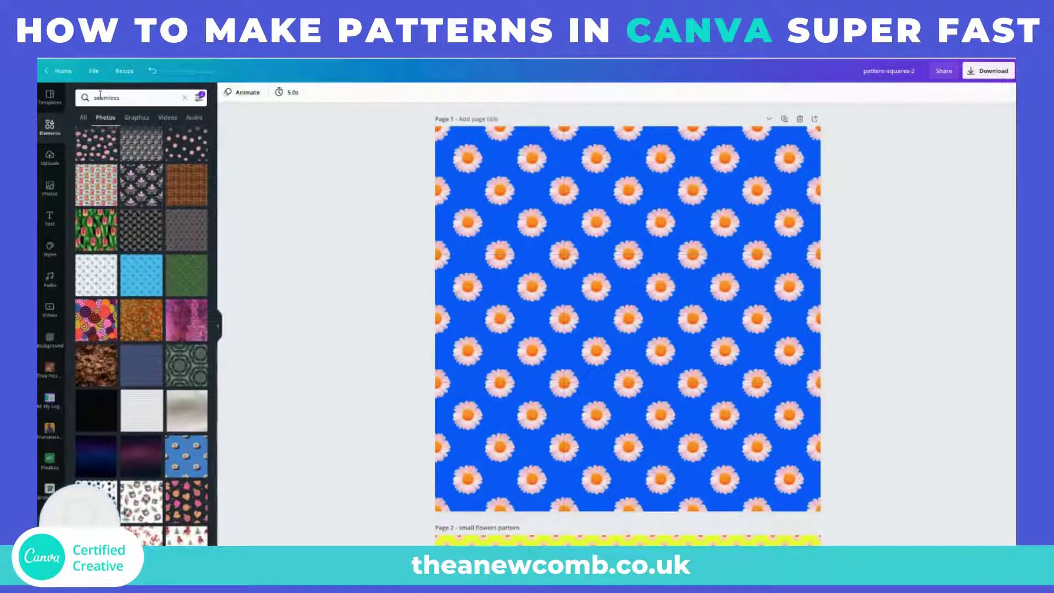
Step: Switch to seamless graphics and delete all flower tiles, leaving a plain blue page
{"action": "left_click", "coordinate": [138, 122]}
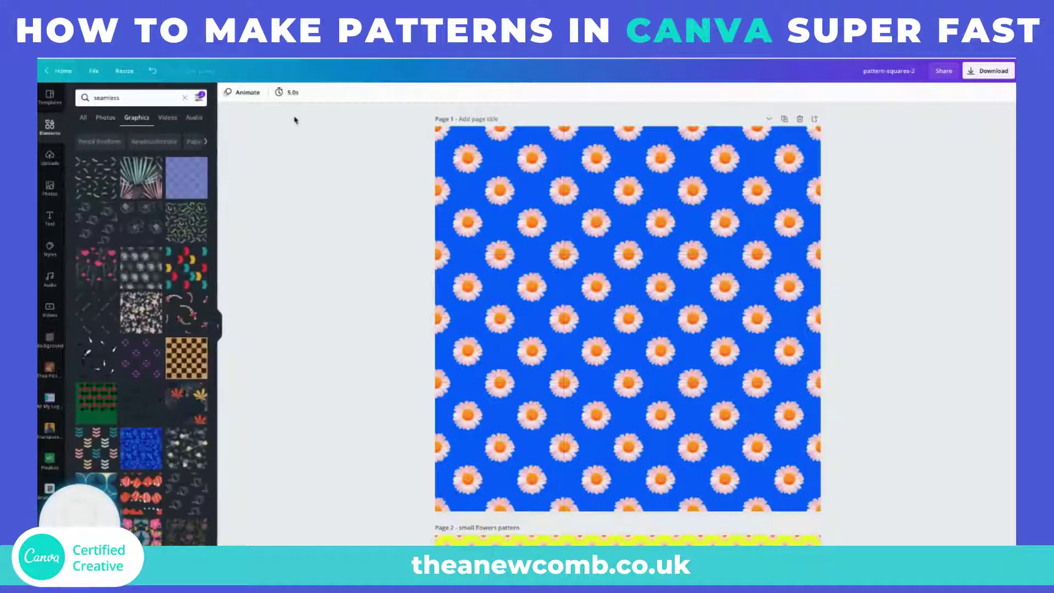
{"action": "left_click_drag", "start_coordinate": [355, 124], "coordinate": [824, 514]}
{"action": "key", "text": "Delete"}
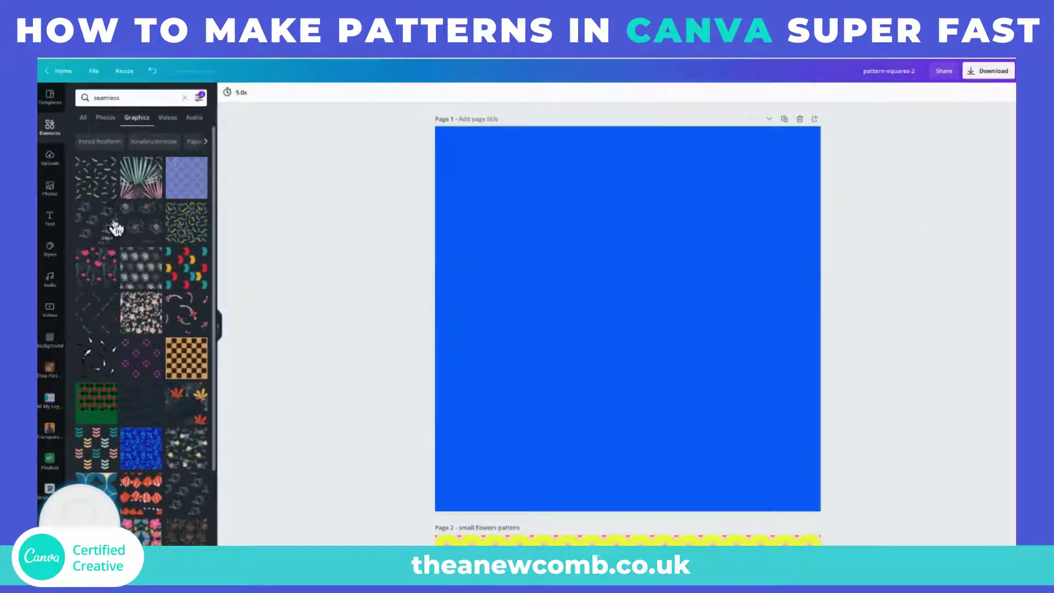
Step: Add the checkerboard graphic, then drag it off the page to discard it
{"action": "scroll", "coordinate": [107, 240], "scroll_direction": "down", "scroll_amount": 5}
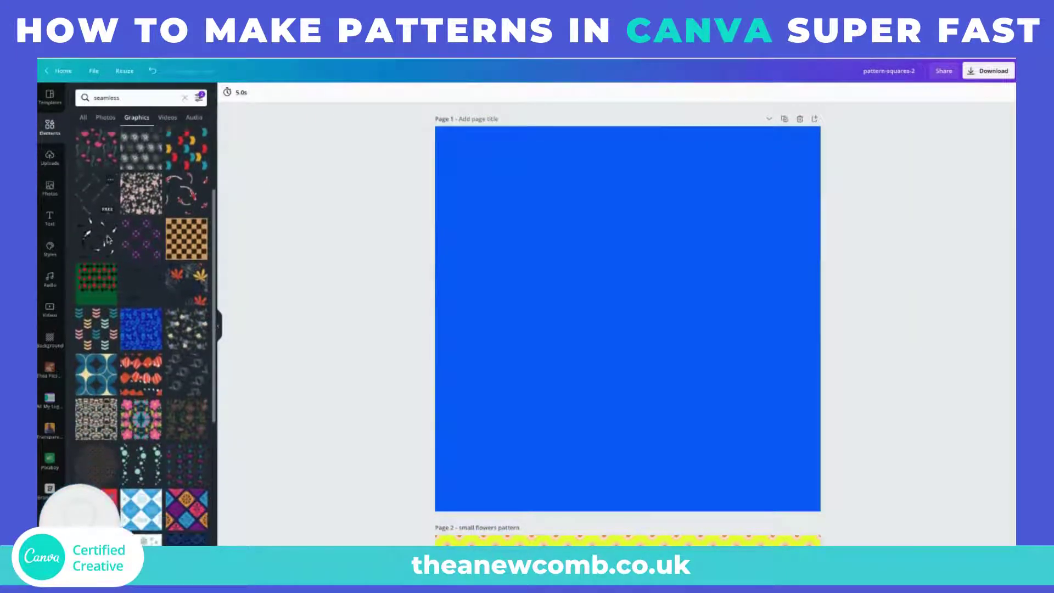
{"action": "left_click", "coordinate": [197, 214]}
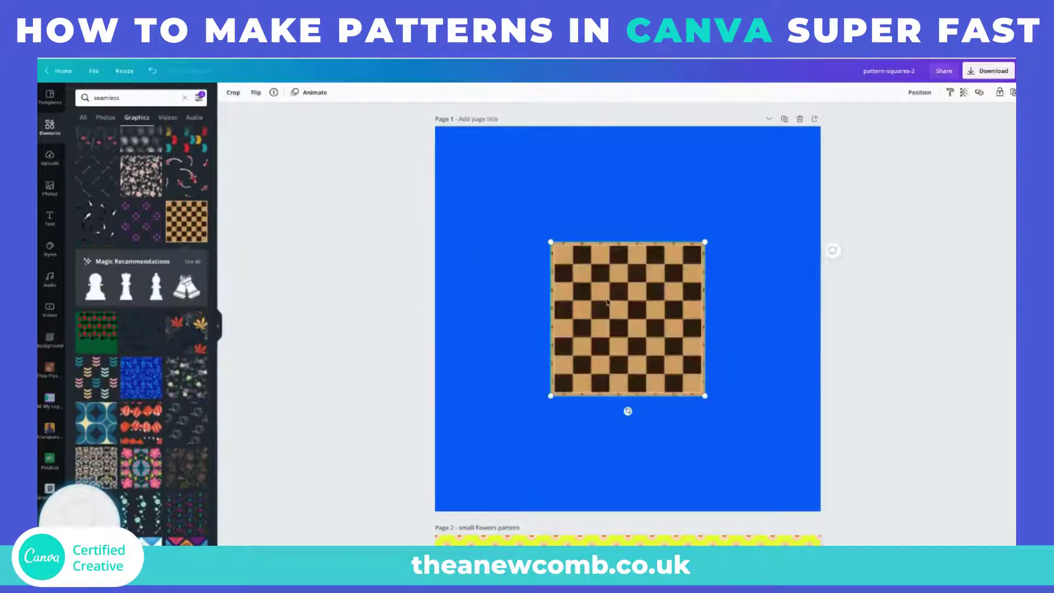
{"action": "left_click_drag", "start_coordinate": [605, 295], "coordinate": [492, 181]}
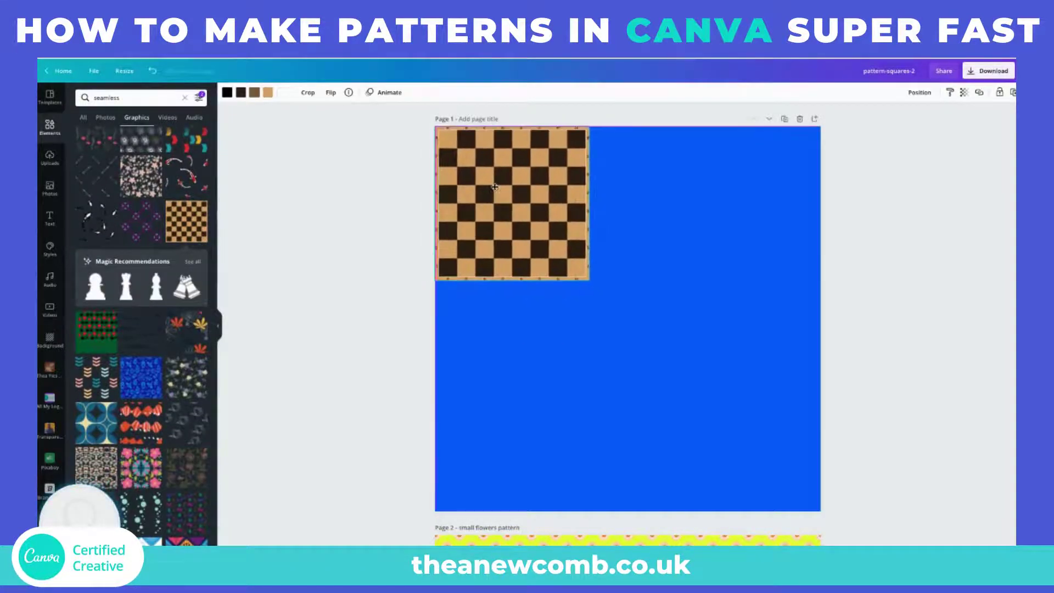
{"action": "left_click_drag", "start_coordinate": [500, 230], "coordinate": [277, 203]}
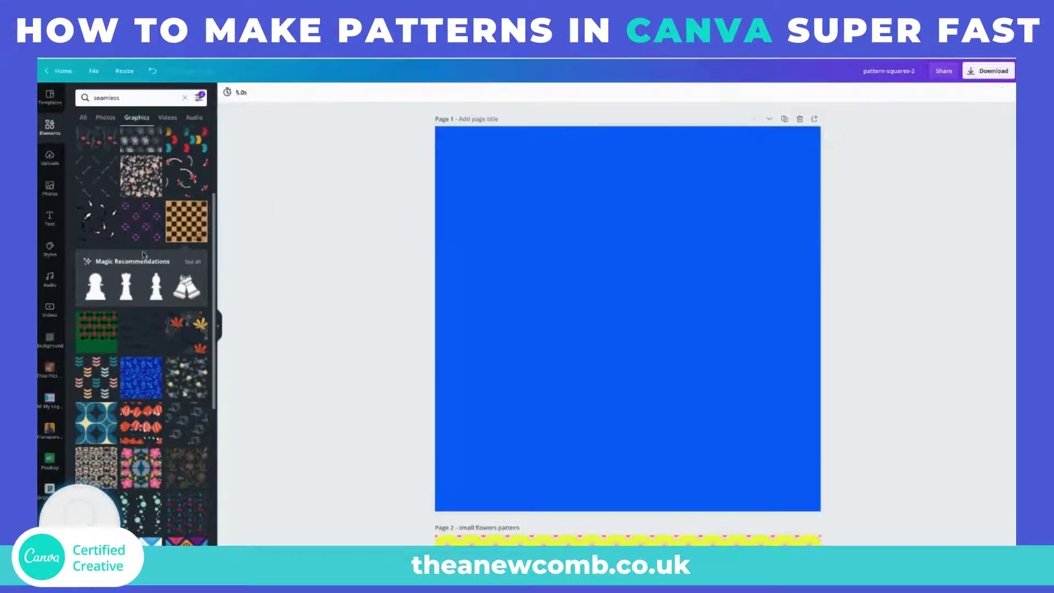
{"action": "scroll", "coordinate": [113, 275], "scroll_direction": "down", "scroll_amount": 4}
{"action": "scroll", "coordinate": [114, 269], "scroll_direction": "down", "scroll_amount": 10}
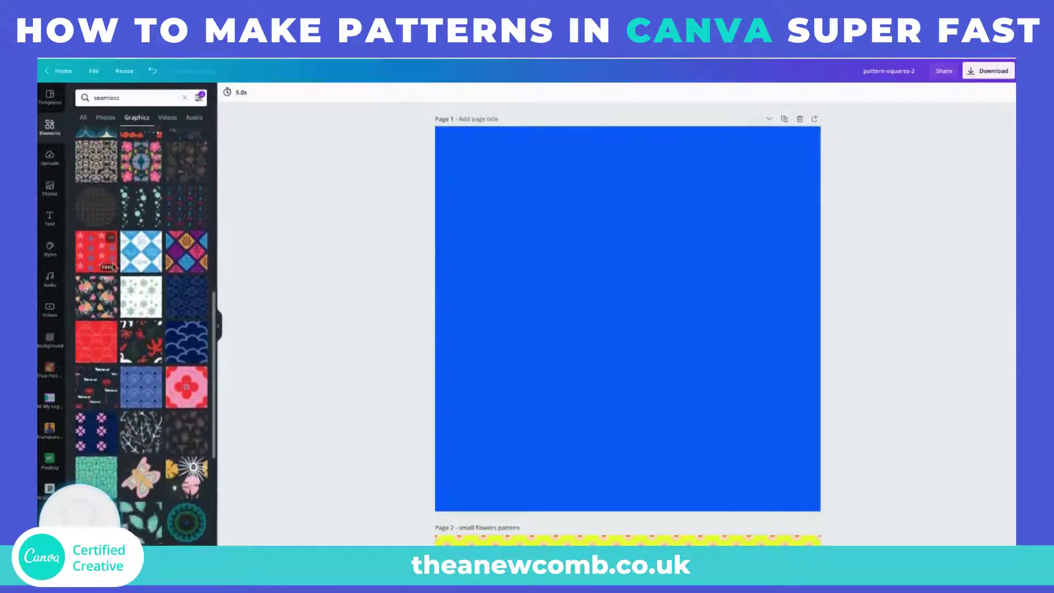
Step: Add the branches tile top-left, place a copy beside it, and shrink the pair
{"action": "left_click", "coordinate": [141, 242]}
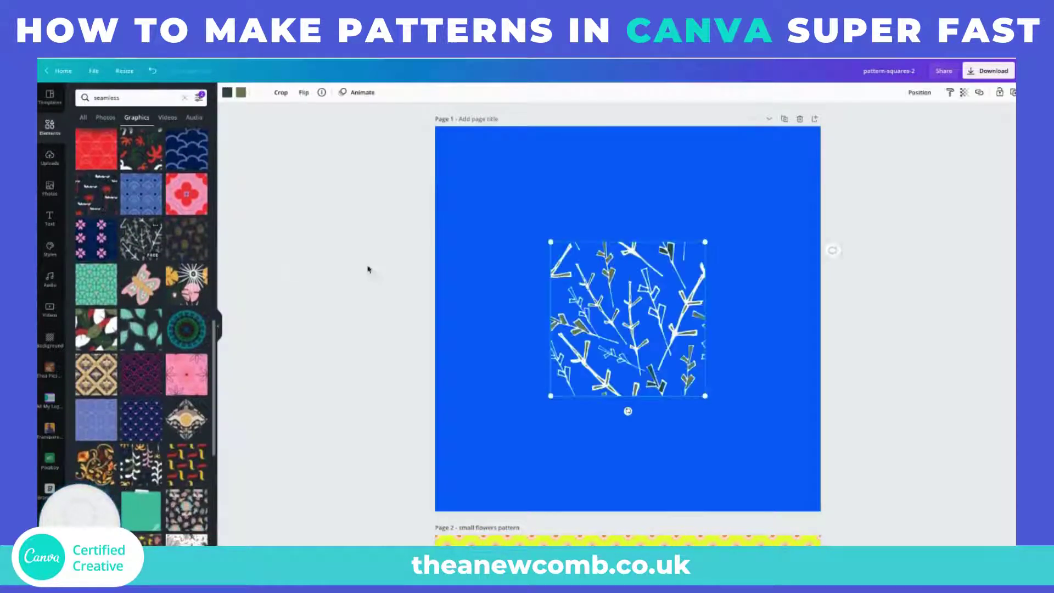
{"action": "left_click_drag", "start_coordinate": [630, 305], "coordinate": [518, 187]}
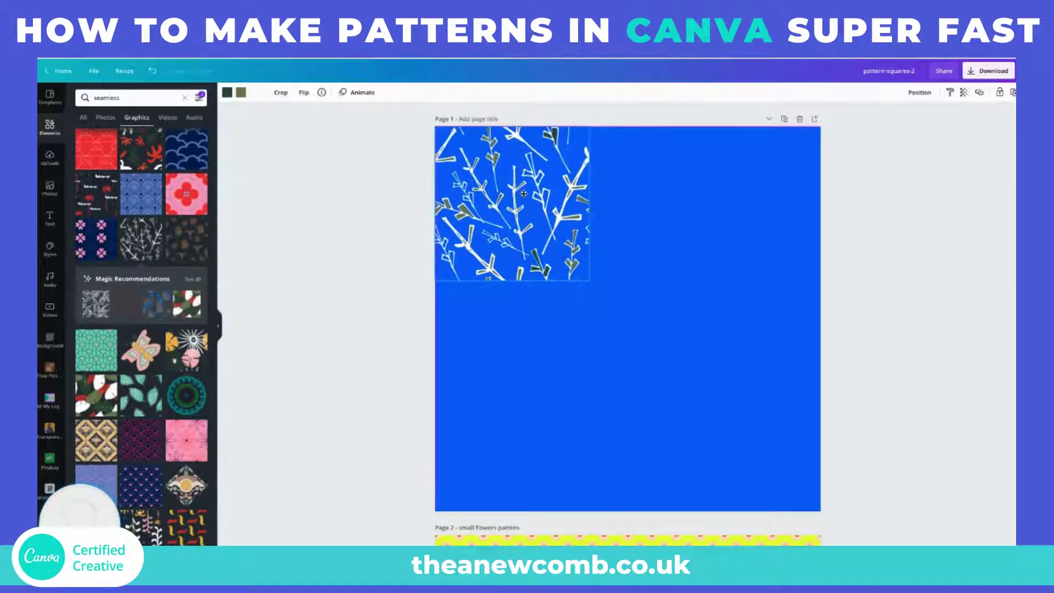
{"action": "left_click", "coordinate": [1015, 94]}
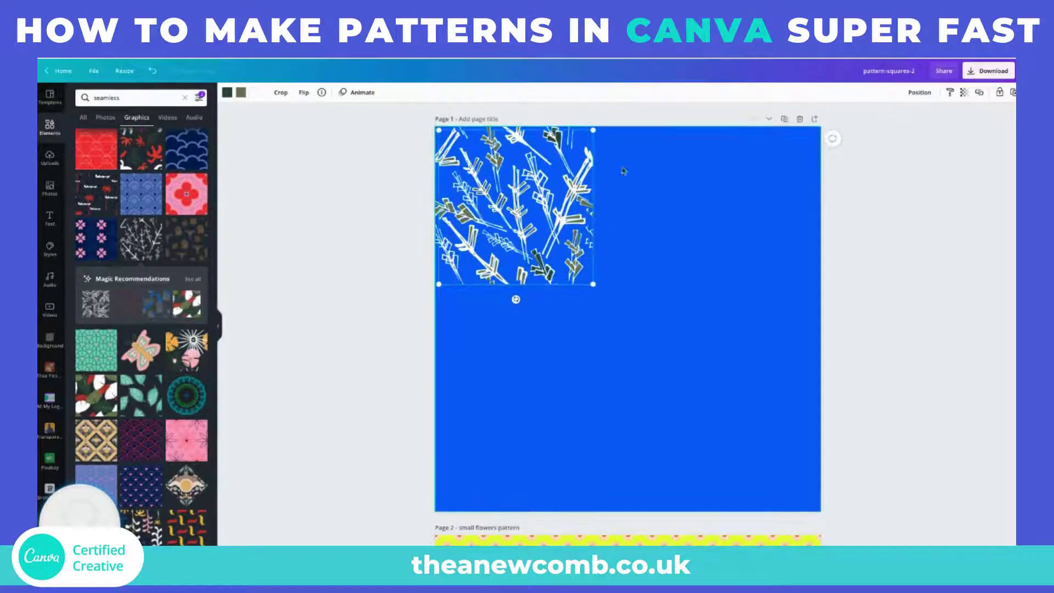
{"action": "left_click_drag", "start_coordinate": [624, 169], "coordinate": [650, 182]}
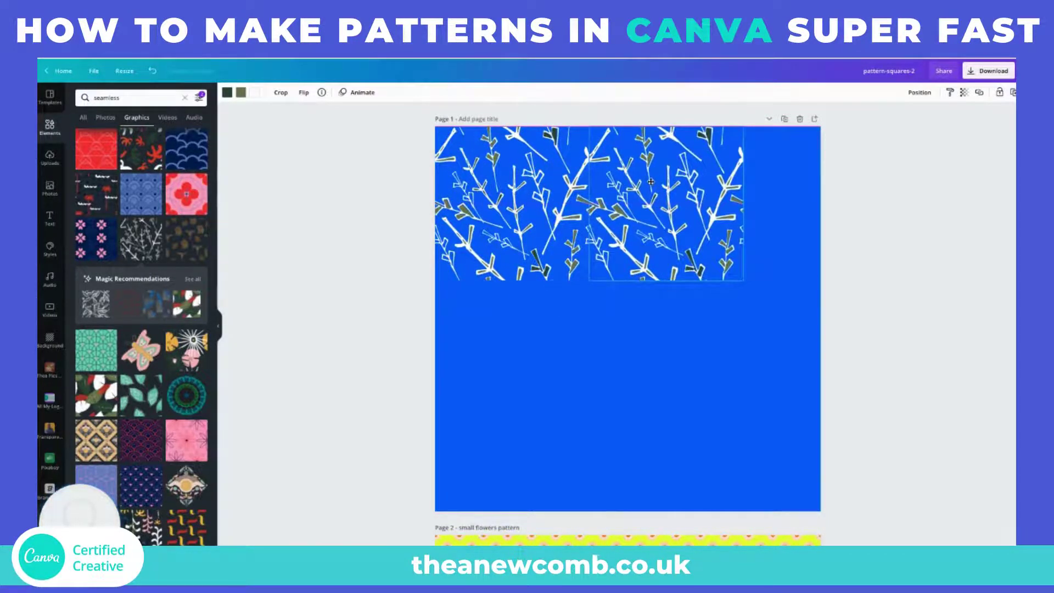
{"action": "left_click", "coordinate": [431, 186]}
{"action": "left_click_drag", "start_coordinate": [391, 163], "coordinate": [689, 255]}
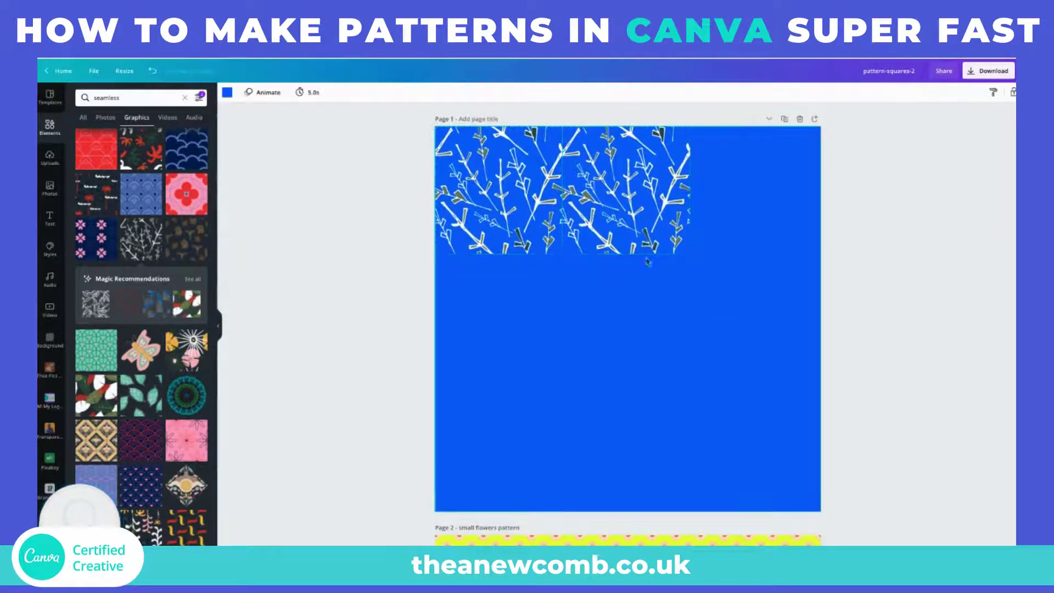
Step: Duplicate the right branch tile to extend the strip to the page's right edge
{"action": "left_click", "coordinate": [681, 209]}
{"action": "key", "text": "ctrl+d"}
{"action": "left_click_drag", "start_coordinate": [607, 179], "coordinate": [734, 180]}
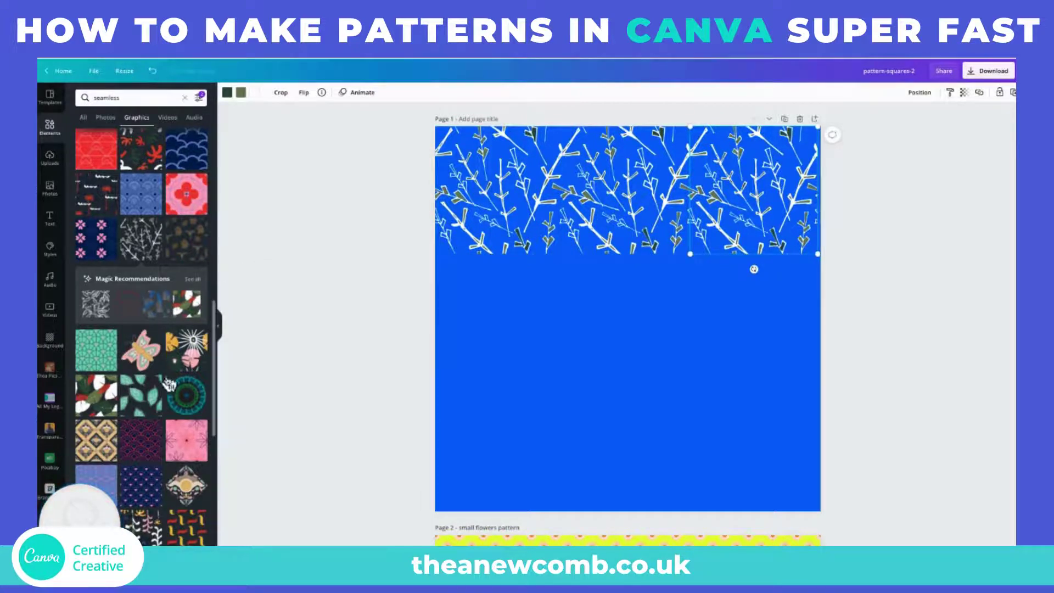
Step: Try out a butterfly and a pink flower graphic, then delete both
{"action": "left_click", "coordinate": [142, 354]}
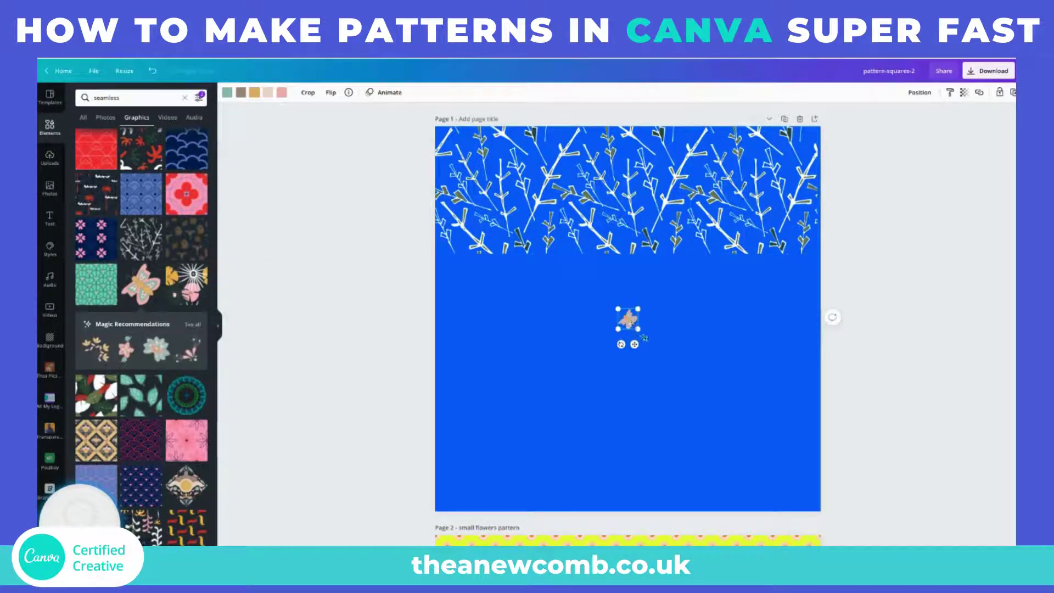
{"action": "left_click_drag", "start_coordinate": [642, 333], "coordinate": [536, 343]}
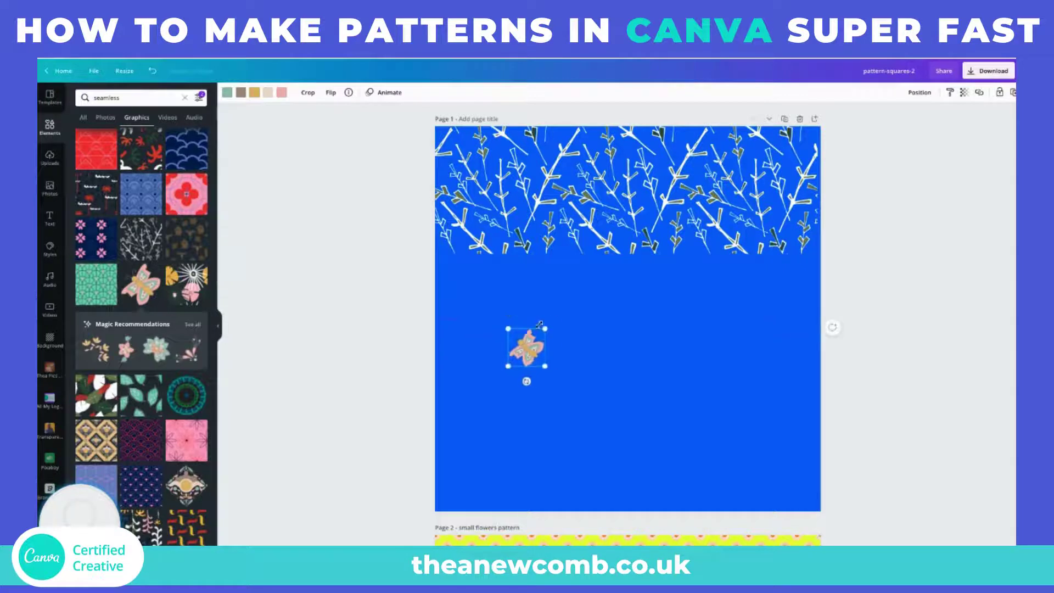
{"action": "left_click", "coordinate": [130, 358]}
{"action": "left_click_drag", "start_coordinate": [666, 240], "coordinate": [637, 304]}
{"action": "left_click_drag", "start_coordinate": [829, 311], "coordinate": [500, 410]}
{"action": "key", "text": "Delete"}
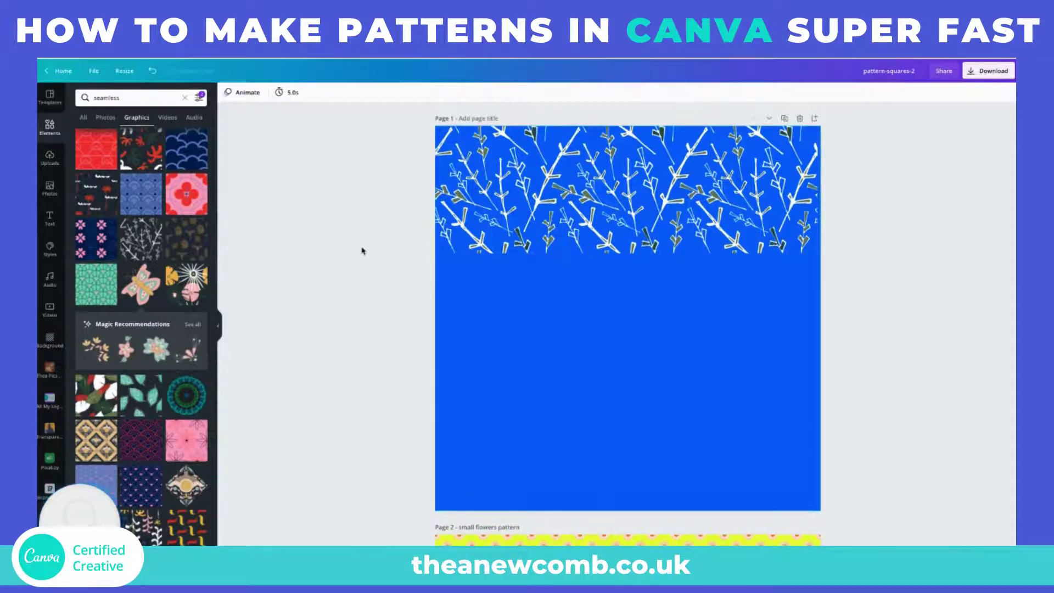
Step: Reapply the square, free filters to the seamless graphics results
{"action": "scroll", "coordinate": [356, 252], "scroll_direction": "down", "scroll_amount": 1}
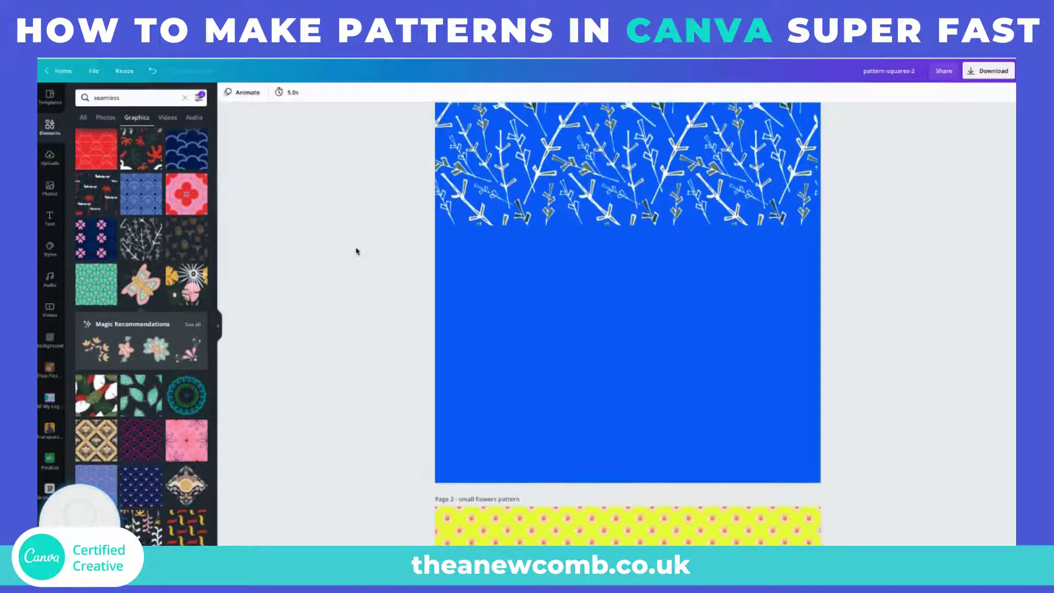
{"action": "scroll", "coordinate": [351, 250], "scroll_direction": "up", "scroll_amount": 1}
{"action": "left_click", "coordinate": [199, 98]}
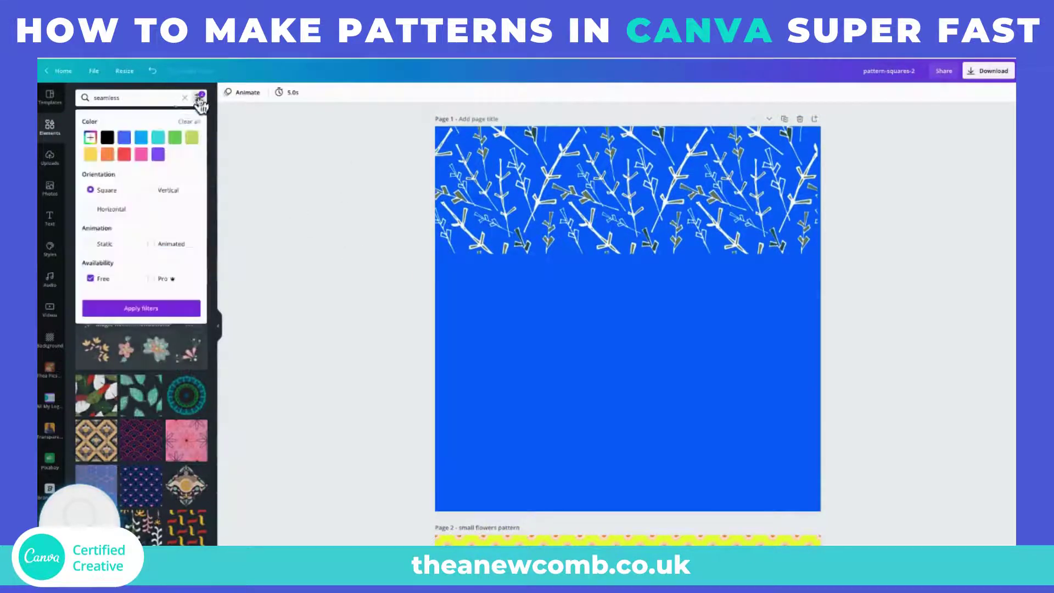
{"action": "left_click", "coordinate": [134, 309]}
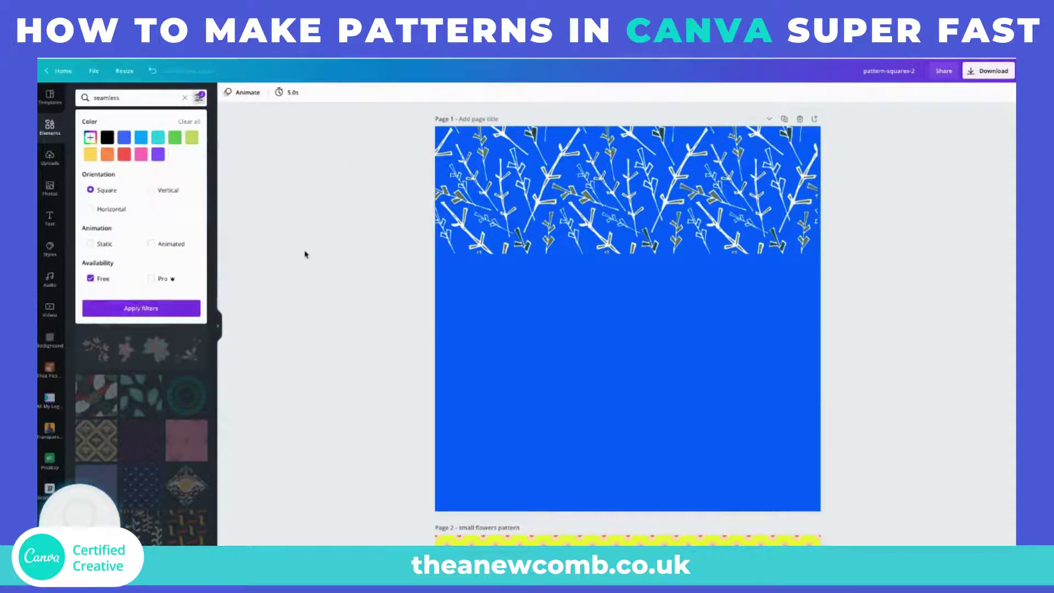
{"action": "scroll", "coordinate": [154, 251], "scroll_direction": "down", "scroll_amount": 5}
{"action": "scroll", "coordinate": [154, 252], "scroll_direction": "down", "scroll_amount": 4}
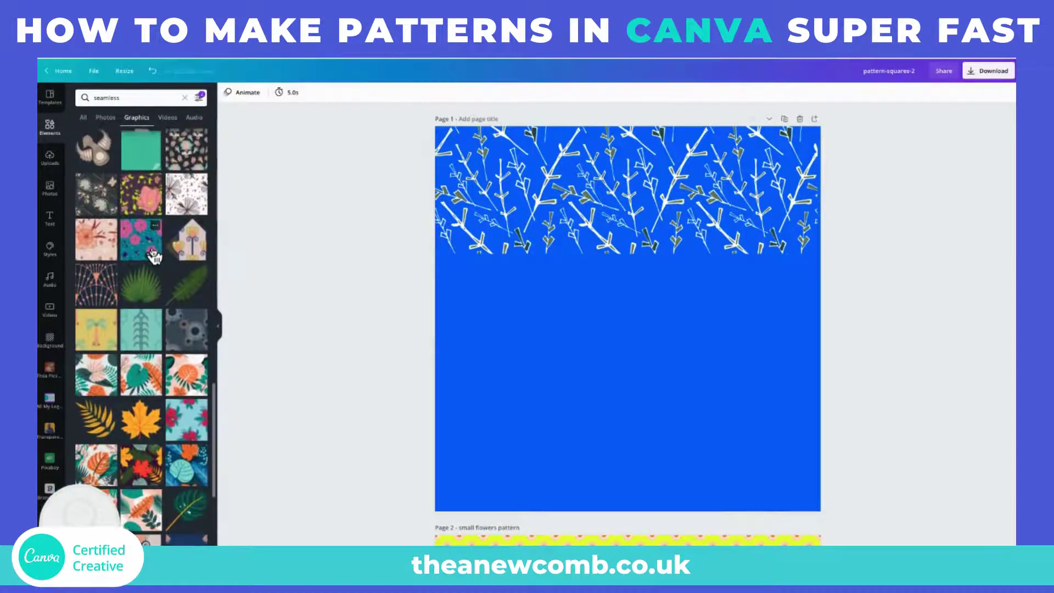
Step: Add the tropical leaf tile and move it lower left on the page
{"action": "scroll", "coordinate": [154, 255], "scroll_direction": "down", "scroll_amount": 3}
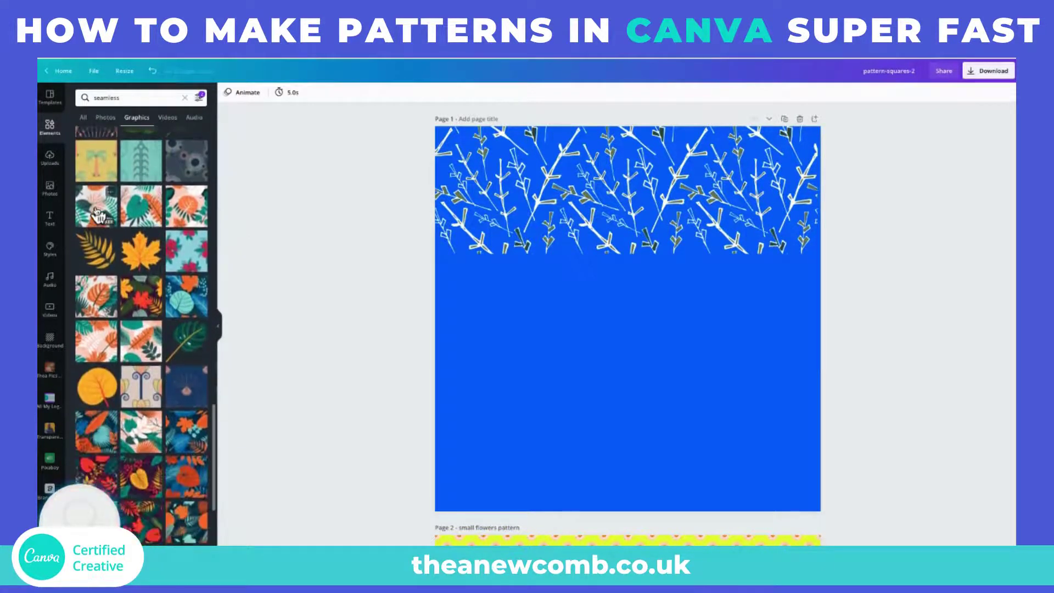
{"action": "left_click", "coordinate": [96, 213]}
{"action": "left_click_drag", "start_coordinate": [628, 316], "coordinate": [537, 350]}
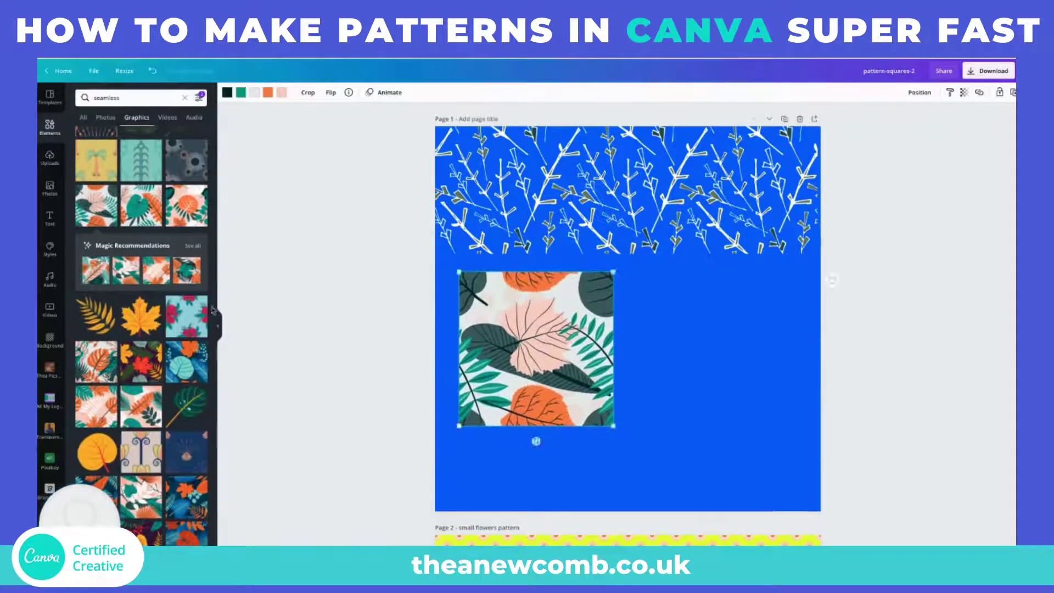
Step: Delete the leaf tile and every branch tile, leaving plain blue
{"action": "scroll", "coordinate": [193, 291], "scroll_direction": "down", "scroll_amount": 3}
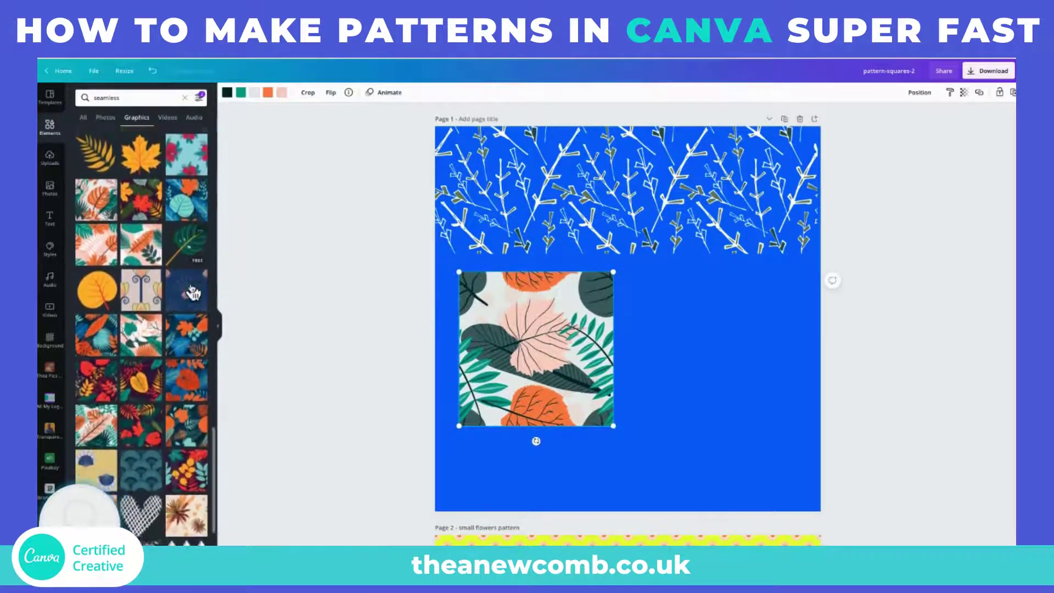
{"action": "scroll", "coordinate": [192, 291], "scroll_direction": "down", "scroll_amount": 3}
{"action": "left_click_drag", "start_coordinate": [370, 200], "coordinate": [578, 343]}
{"action": "key", "text": "Delete"}
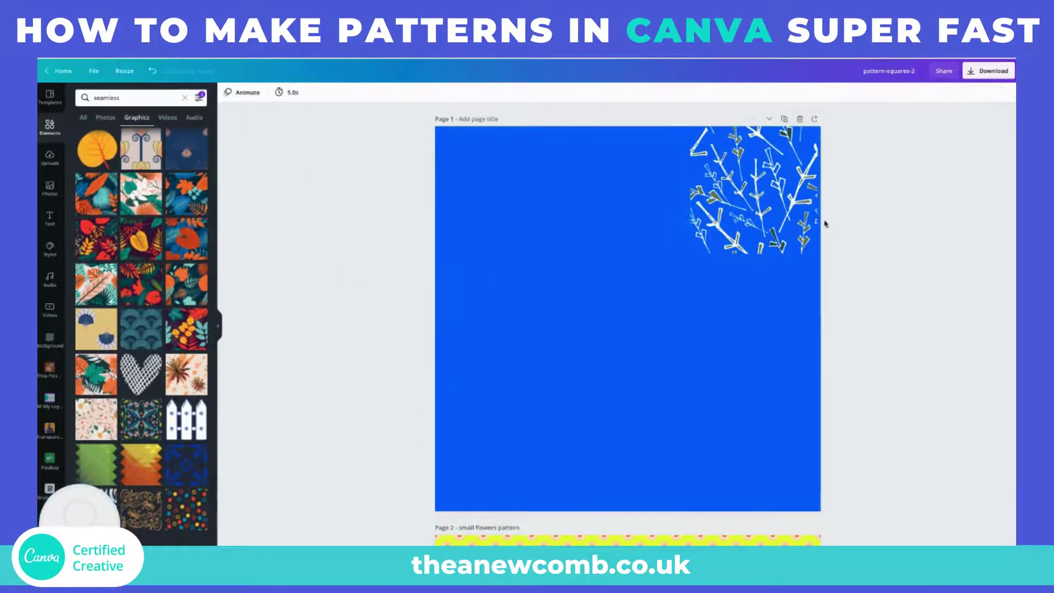
{"action": "left_click", "coordinate": [813, 222]}
{"action": "key", "text": "Delete"}
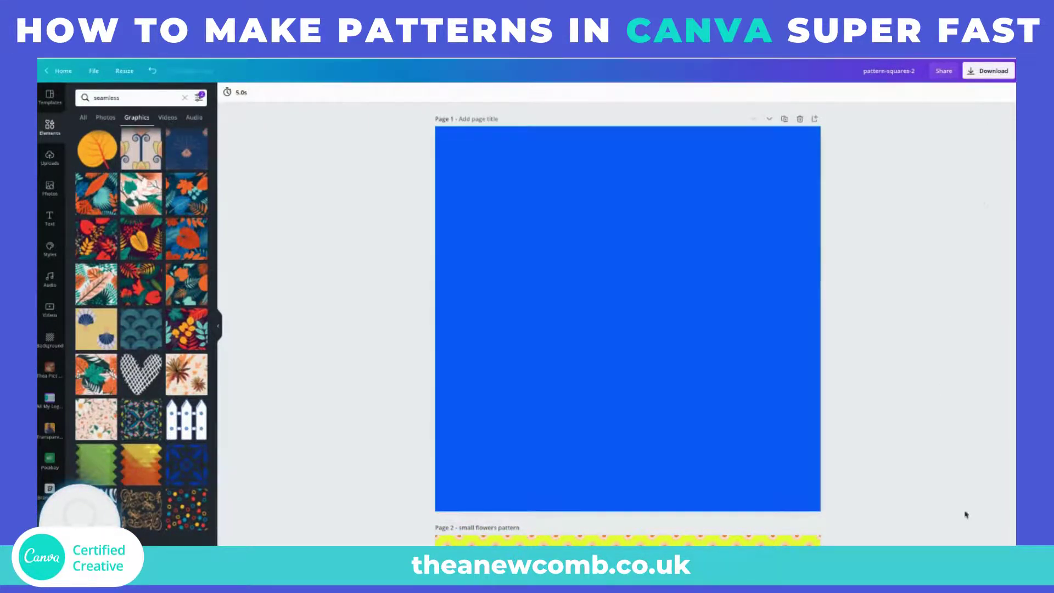
Step: Show all 29 pages in grid view, select pages 7 and 12, then deselect them
{"action": "left_click", "coordinate": [991, 552]}
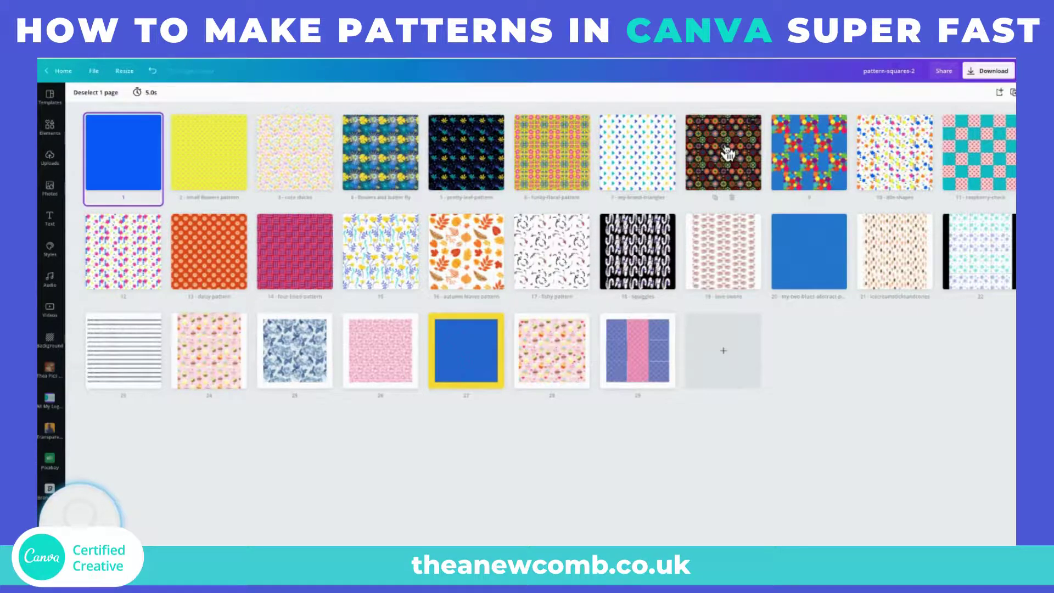
{"action": "left_click", "coordinate": [635, 162], "text": "shift"}
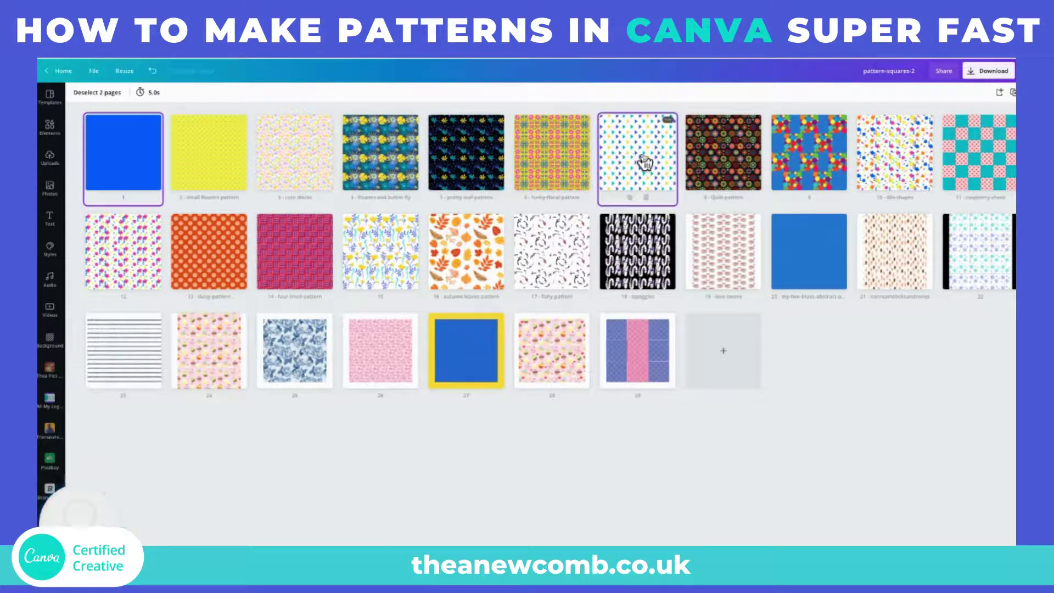
{"action": "left_click", "coordinate": [107, 258], "text": "shift"}
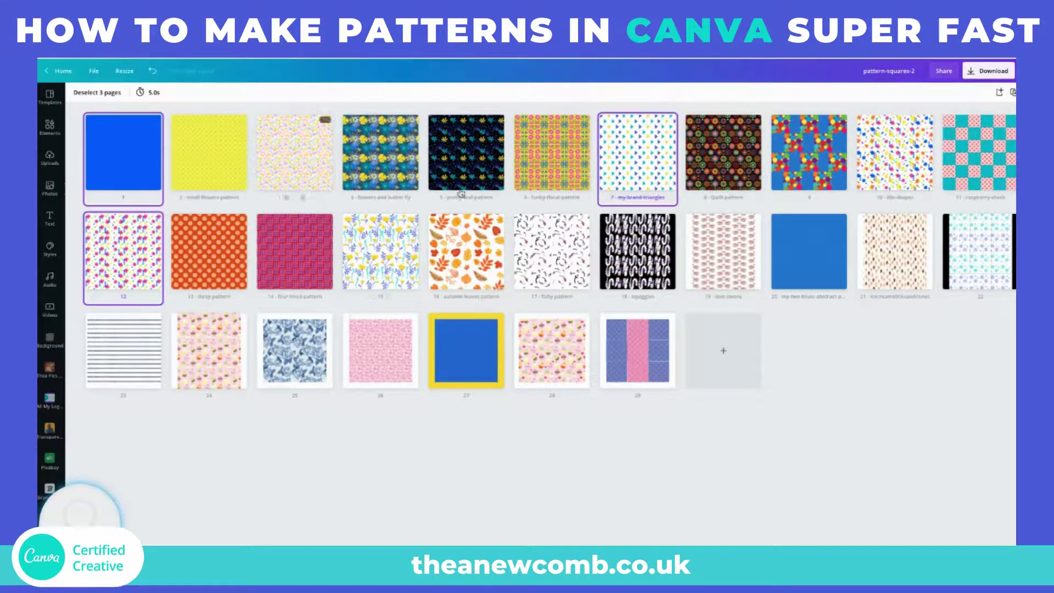
{"action": "left_click", "coordinate": [925, 392]}
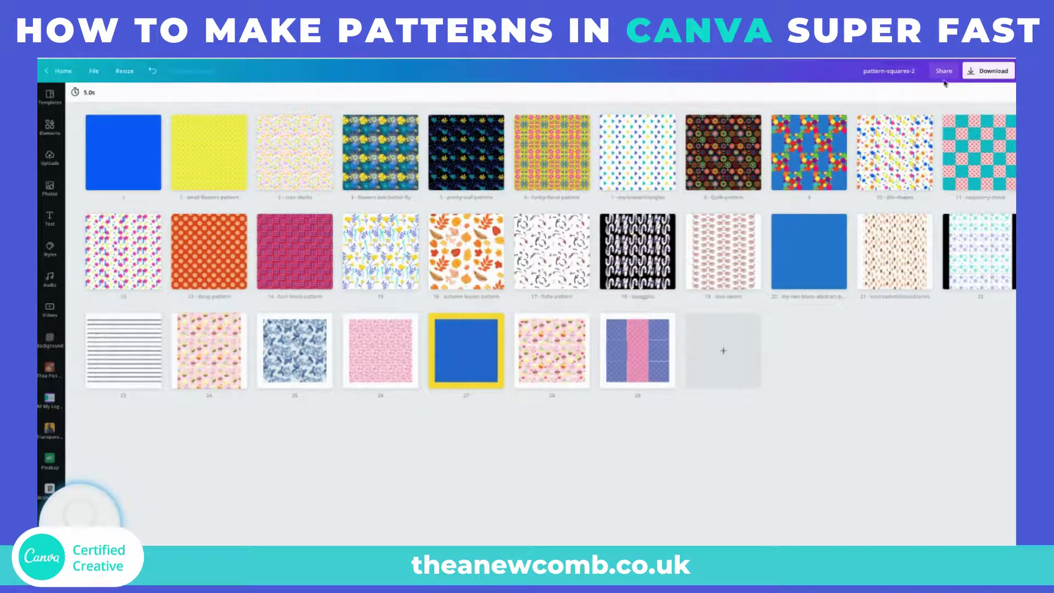
Step: Set the download to PNG with transparent background for pages 2 and 3 only
{"action": "left_click", "coordinate": [986, 74]}
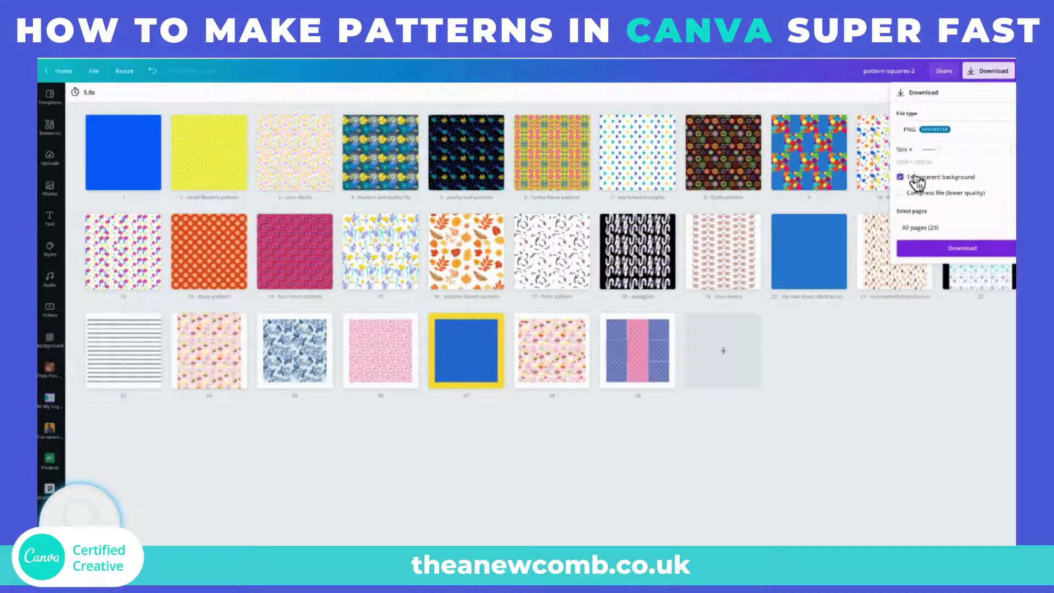
{"action": "left_click", "coordinate": [923, 229]}
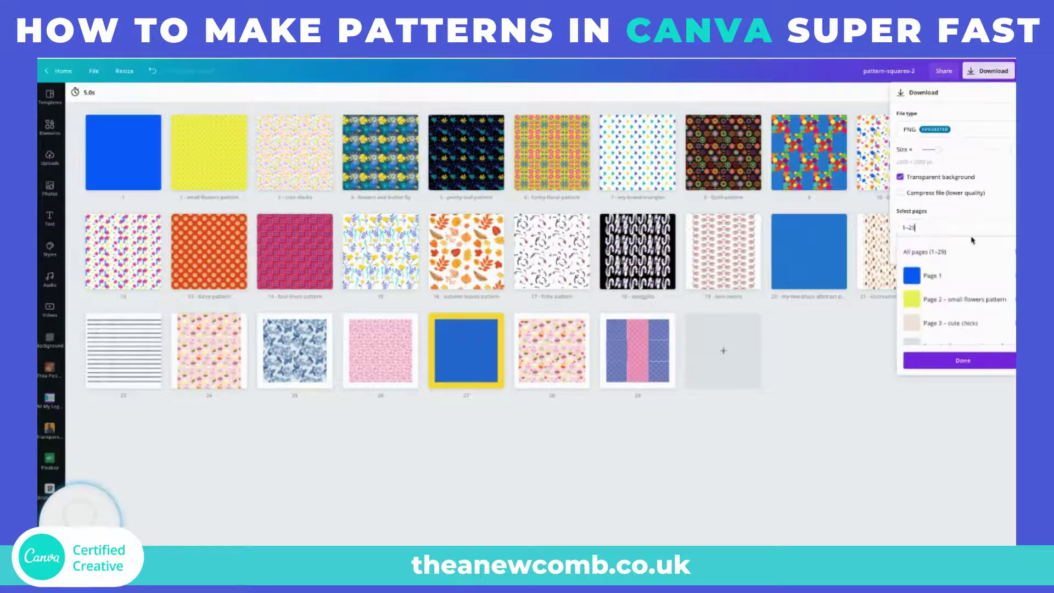
{"action": "left_click", "coordinate": [1014, 252]}
{"action": "left_click", "coordinate": [942, 275]}
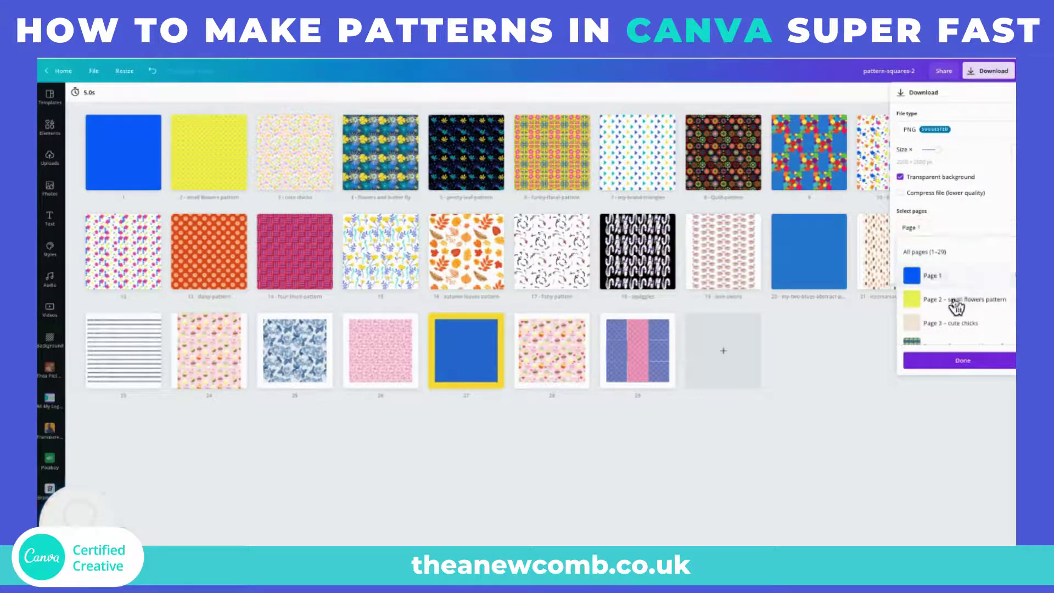
{"action": "left_click", "coordinate": [956, 301]}
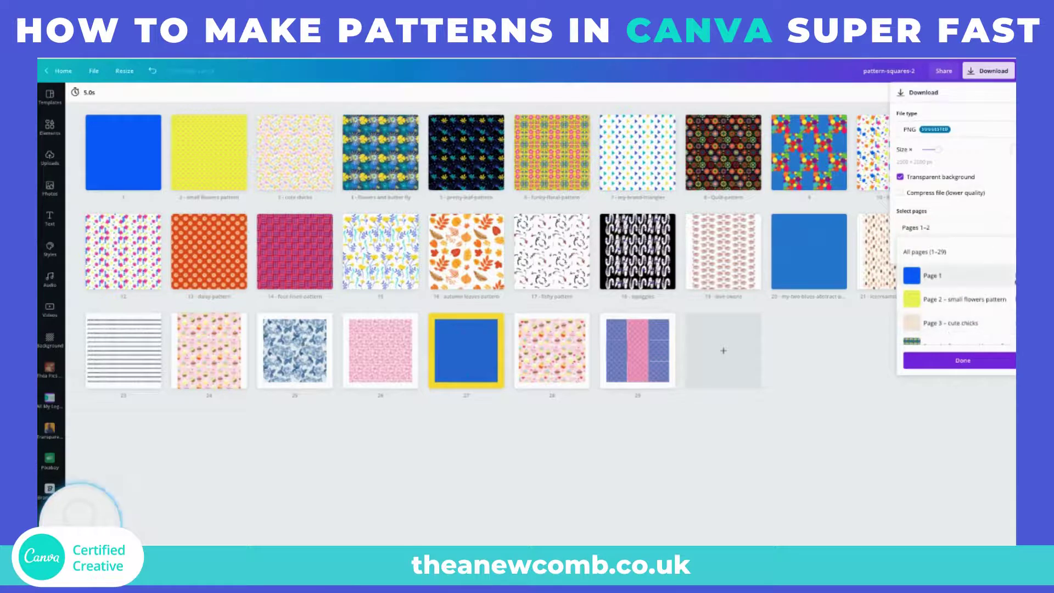
{"action": "left_click", "coordinate": [1014, 276]}
{"action": "left_click", "coordinate": [972, 324]}
{"action": "left_click", "coordinate": [966, 360]}
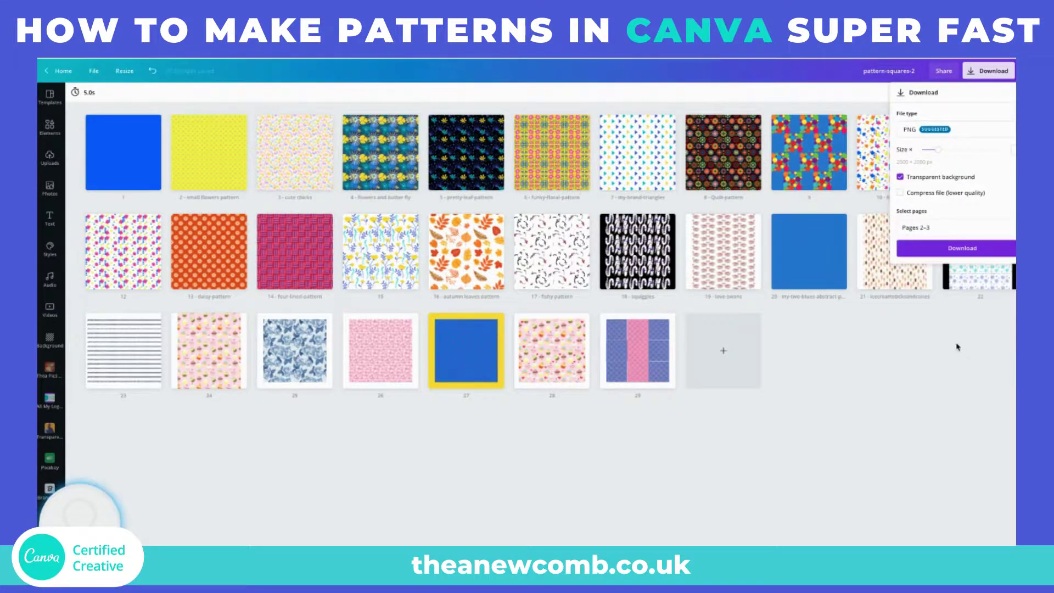